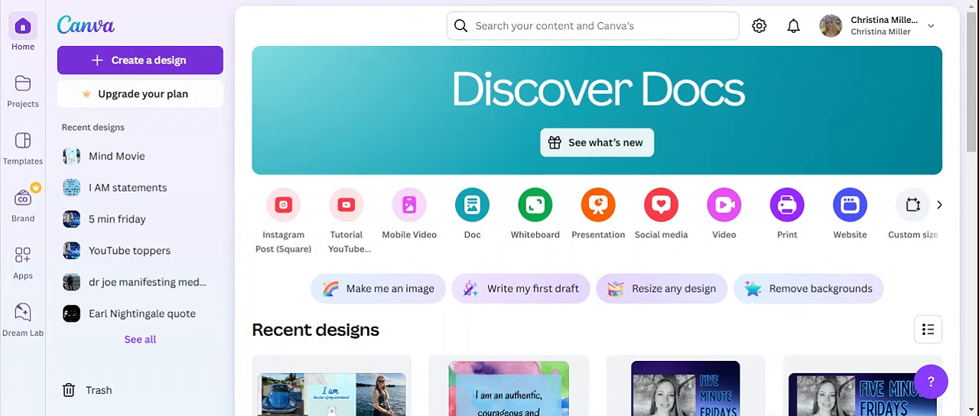
- Create a 1080p video design and apply the recently used "Starting Shortly" night-sky template to its page
click(176, 59)
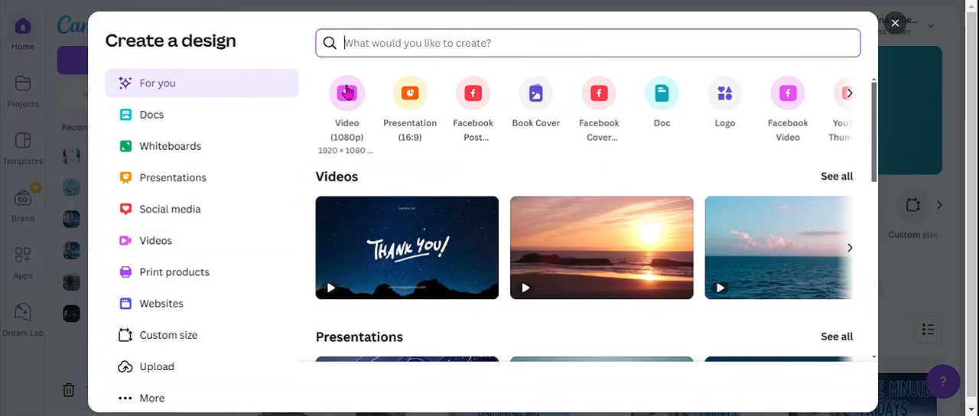
click(346, 92)
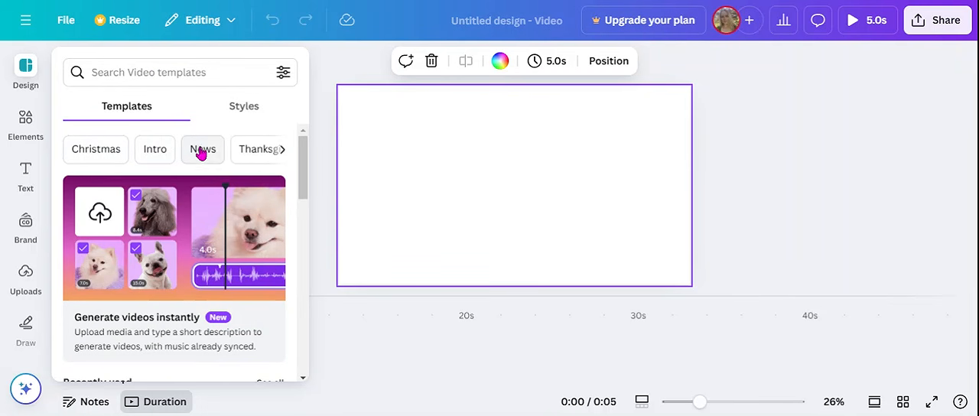
drag(304, 154, 300, 221)
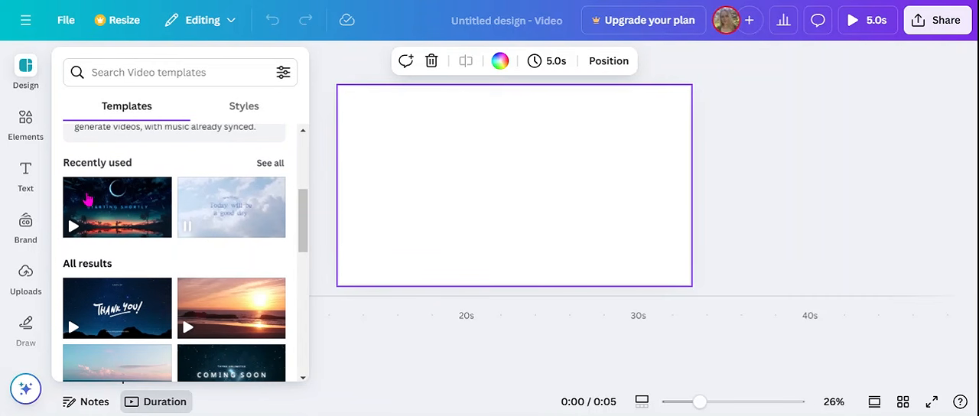
click(113, 197)
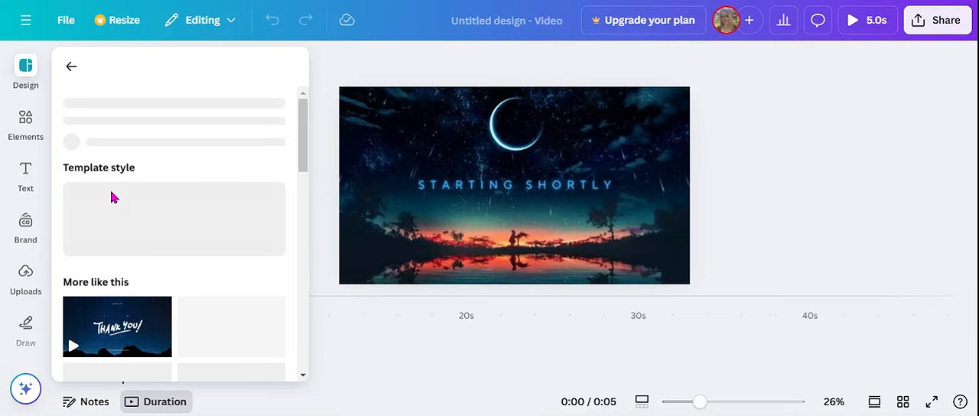
click(332, 135)
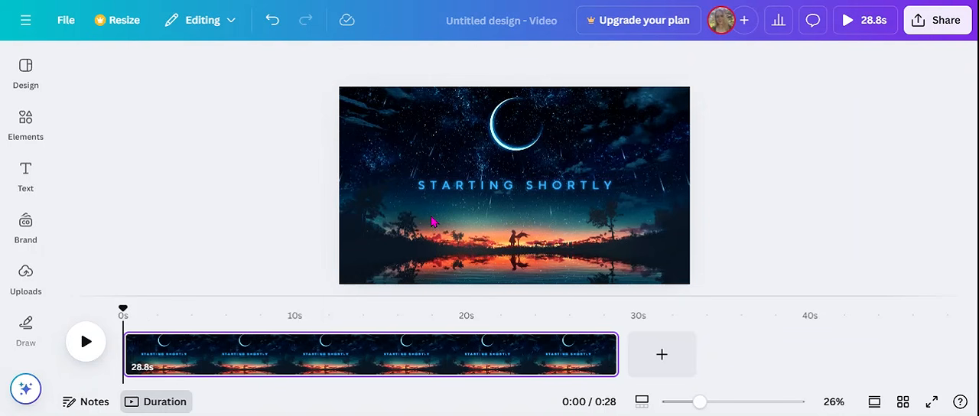
- Trim the night-sky clip on the first page to 5.0 seconds
click(138, 373)
click(139, 365)
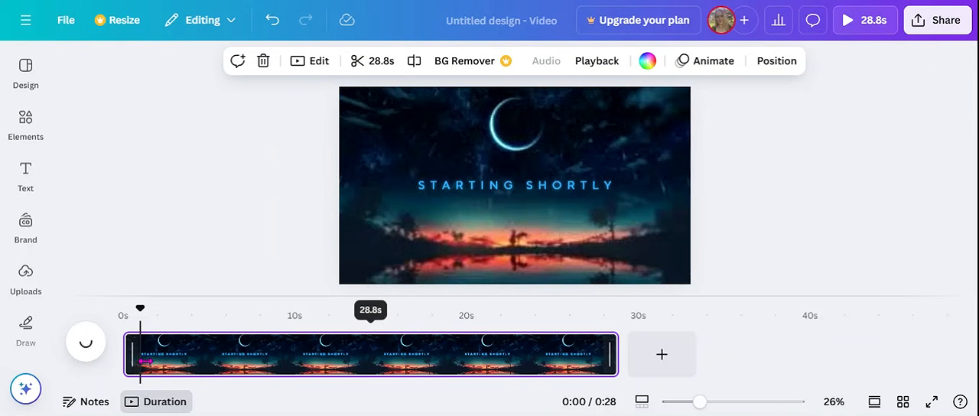
click(374, 62)
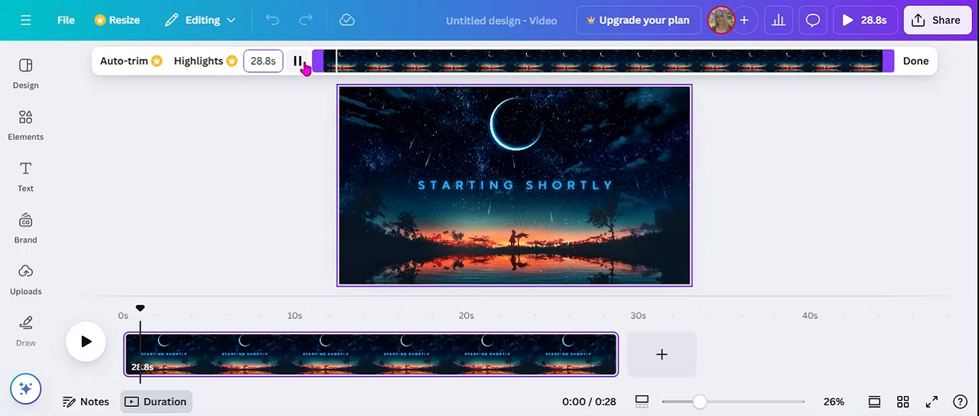
key(BackSpace)
key(BackSpace)
key(BackSpace)
key(BackSpace)
key(BackSpace)
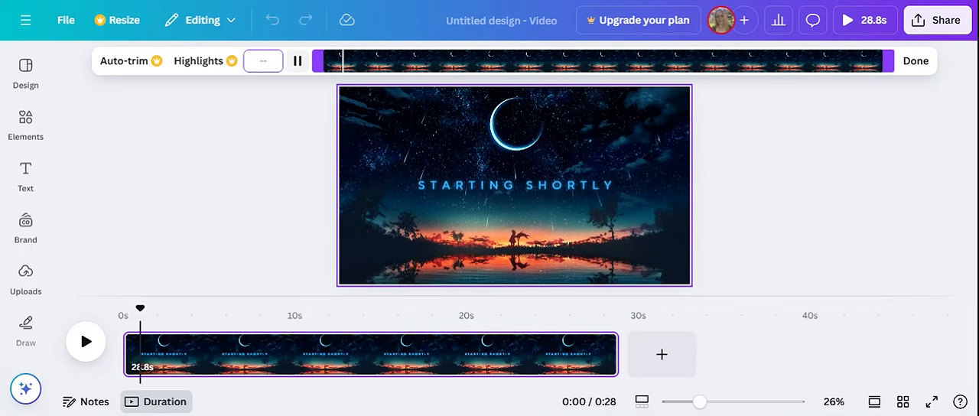
text(5)
key(Return)
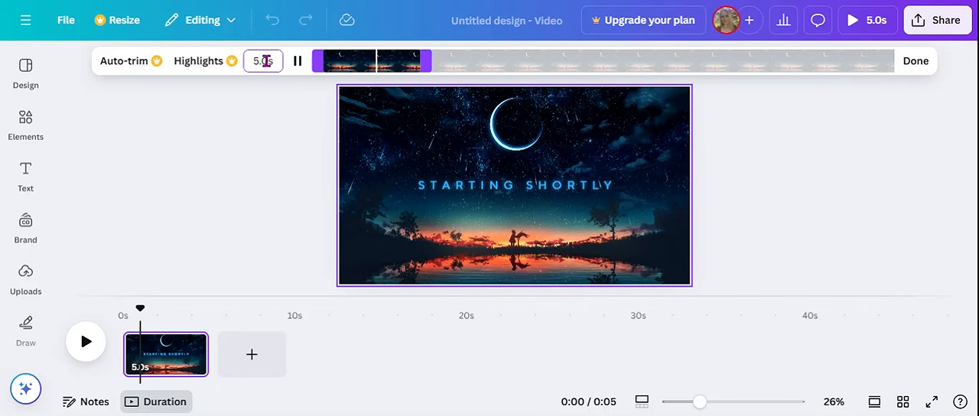
- Duplicate the 5-second page seven times to build a timeline of eight identical pages
click(190, 345)
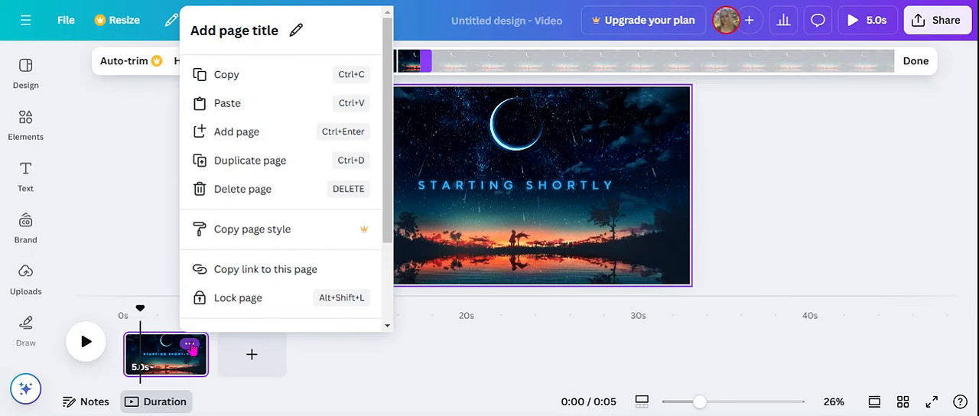
click(259, 162)
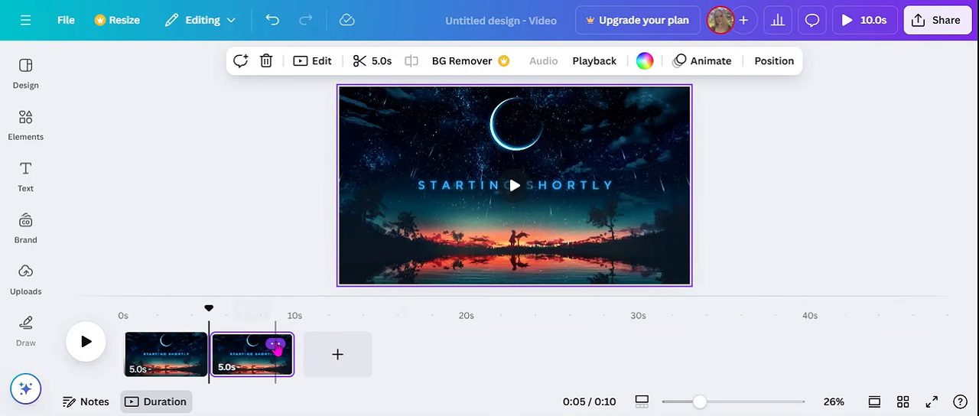
click(277, 346)
click(335, 162)
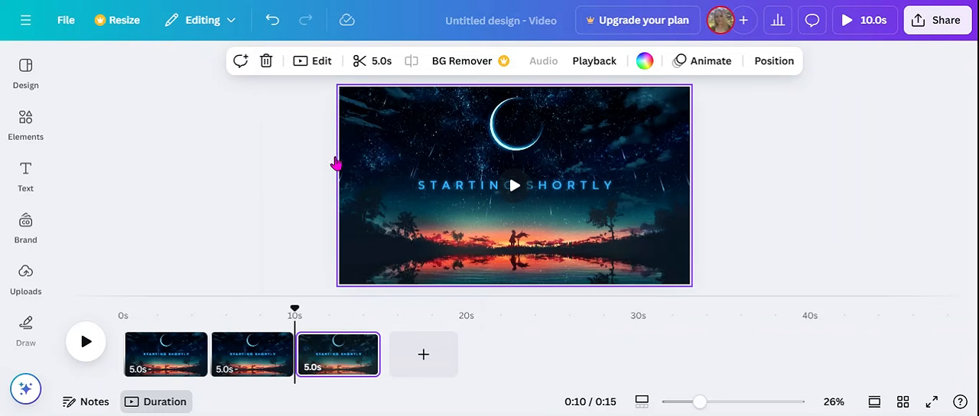
click(361, 344)
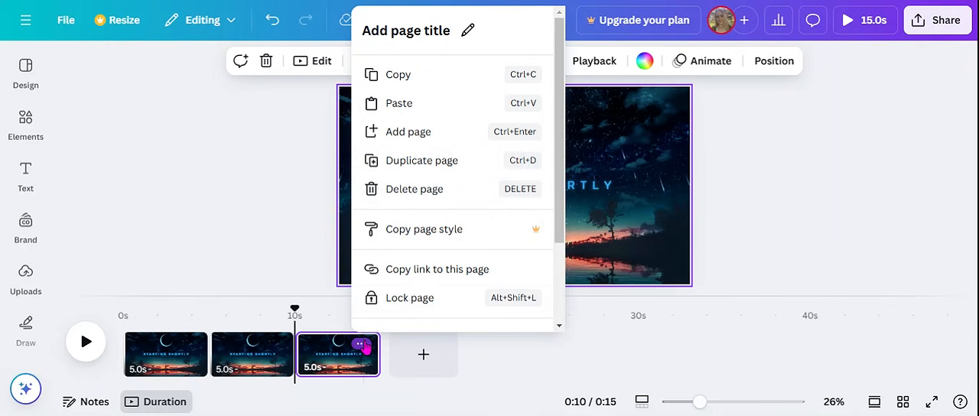
click(409, 164)
click(447, 343)
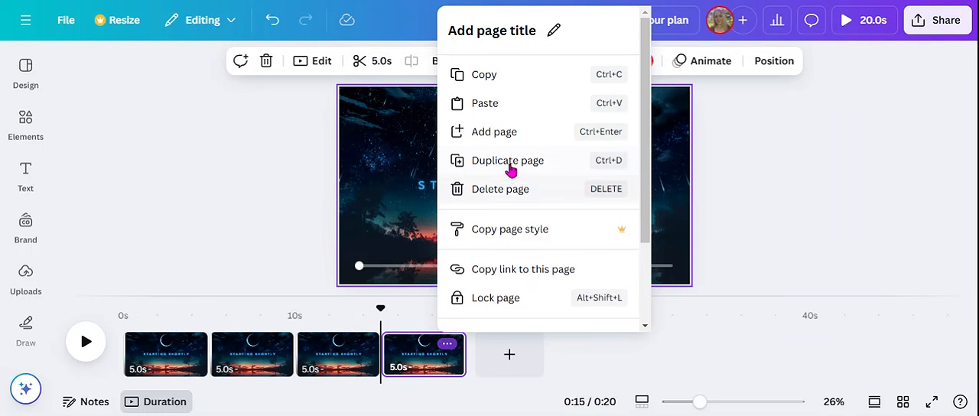
click(506, 163)
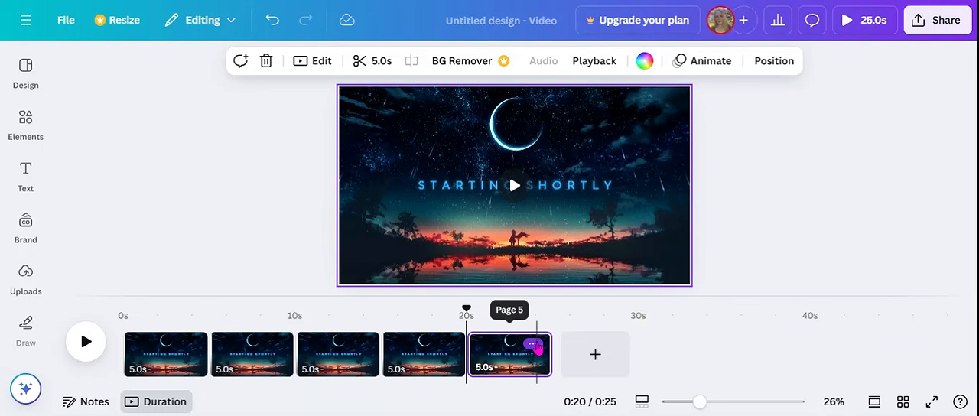
click(532, 344)
click(575, 160)
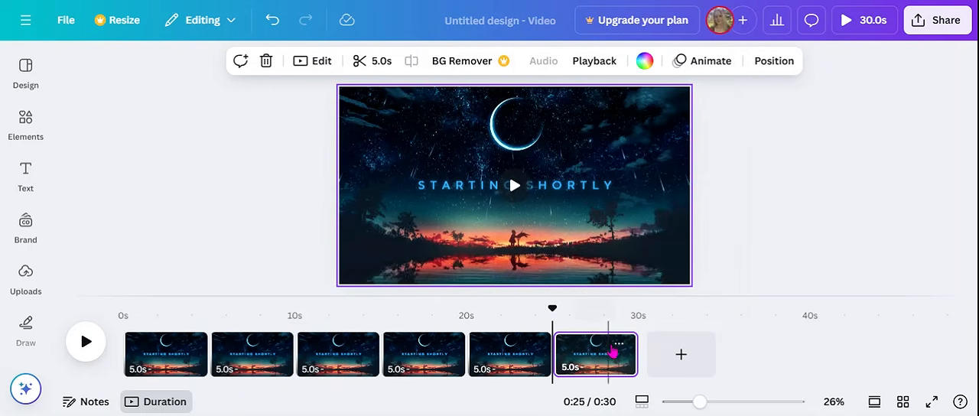
click(618, 344)
click(658, 162)
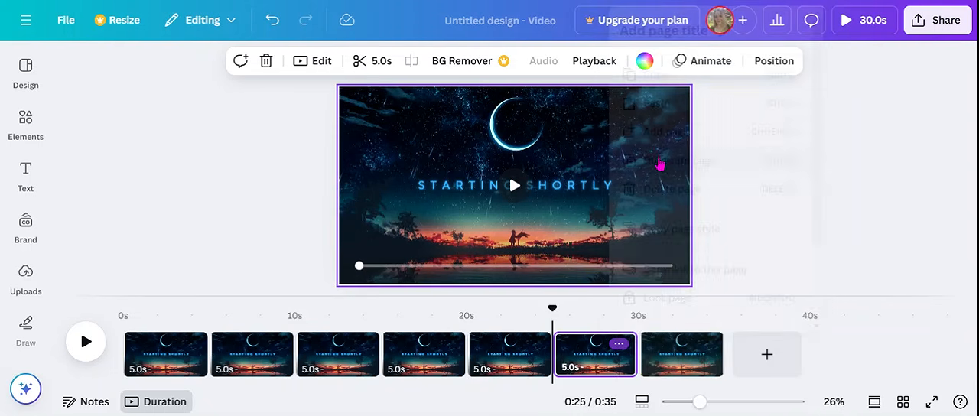
click(701, 351)
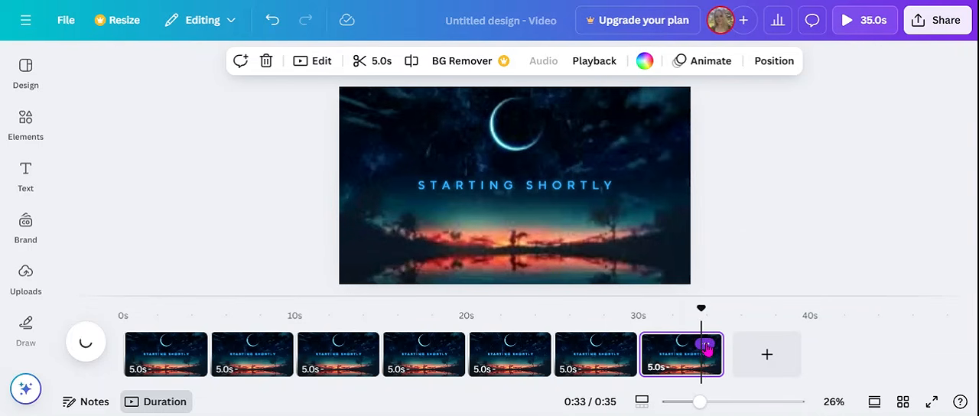
click(705, 349)
click(738, 161)
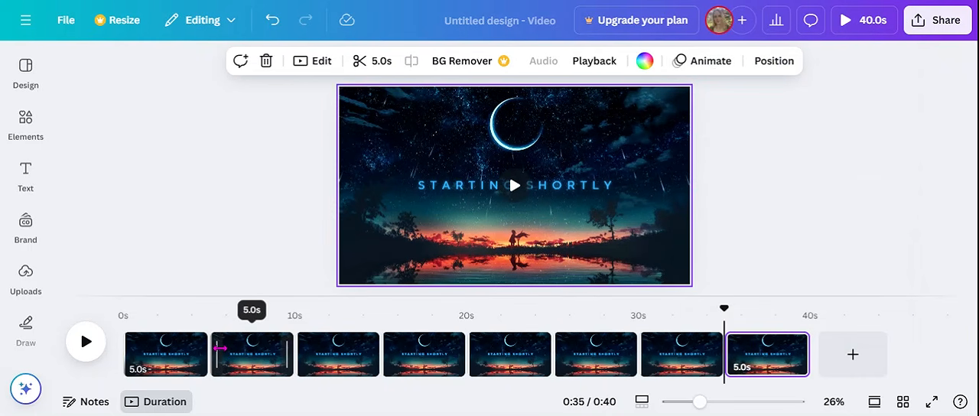
- Replace the "STARTING SHORTLY" text on the first page with "MIND MOVIE"
click(166, 367)
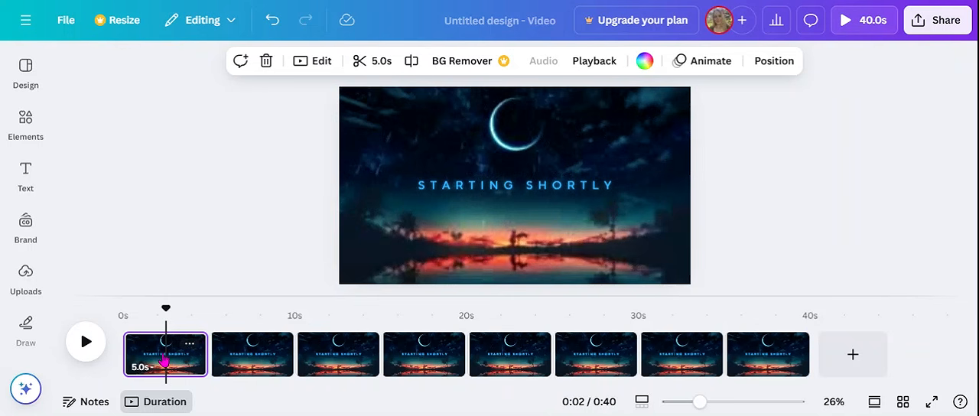
click(551, 186)
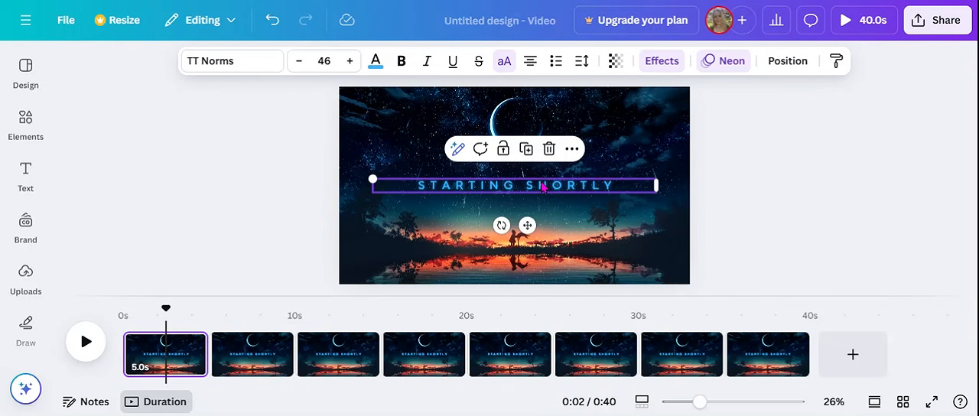
click(542, 186)
click(540, 182)
triple_click(540, 181)
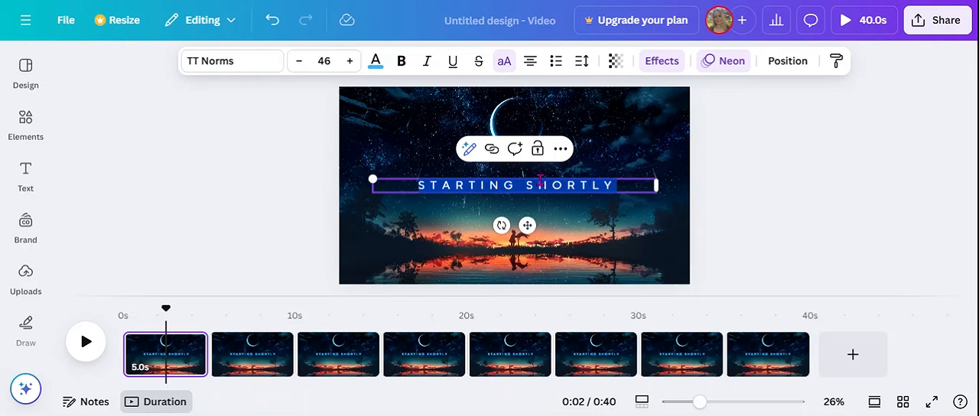
text(M)
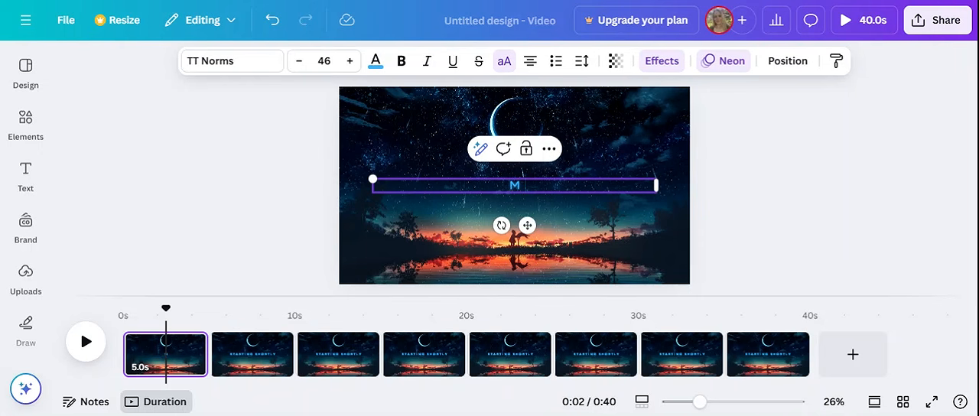
text(IND MOVIE)
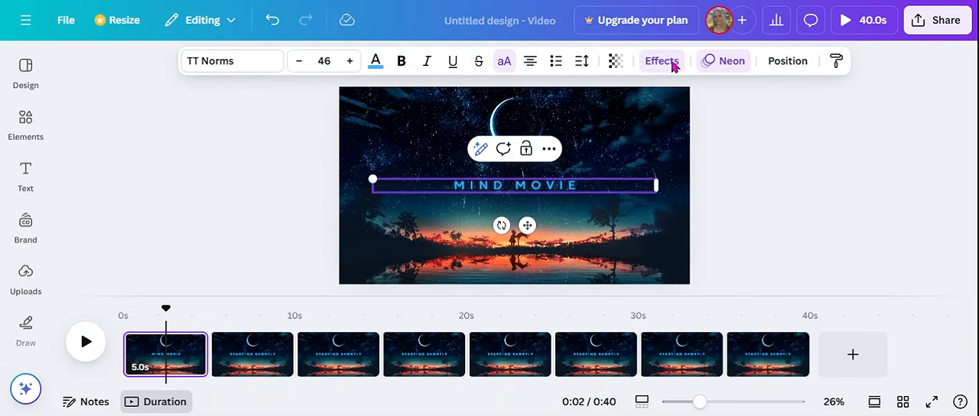
- Recolor the title text to the dark violet default color and apply the change to all matching blue in the design
click(376, 61)
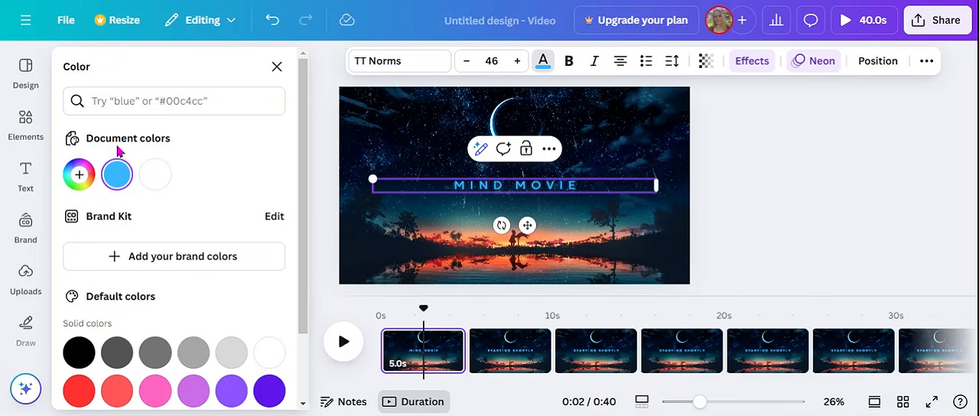
click(268, 390)
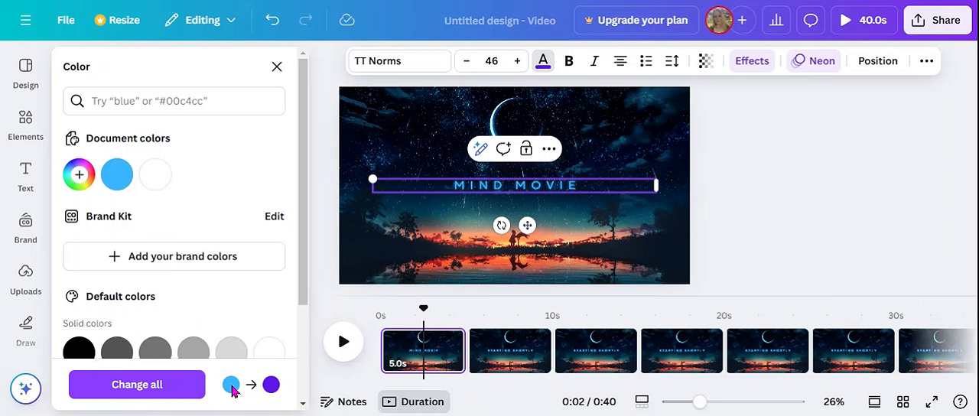
click(136, 388)
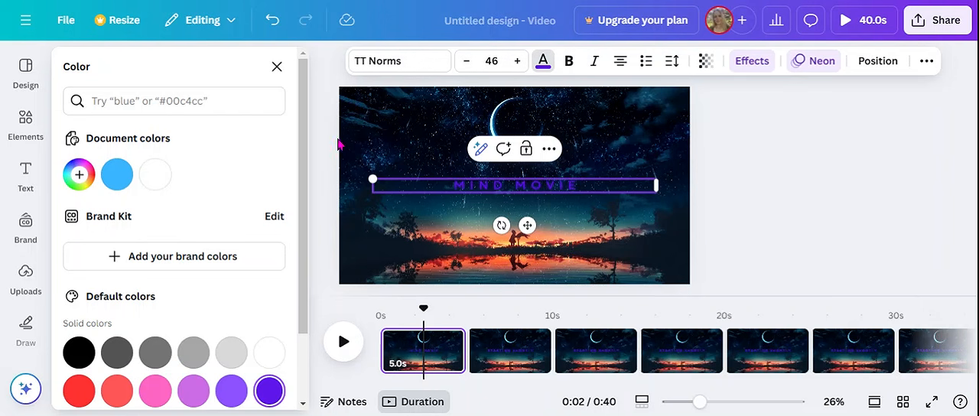
double_click(517, 182)
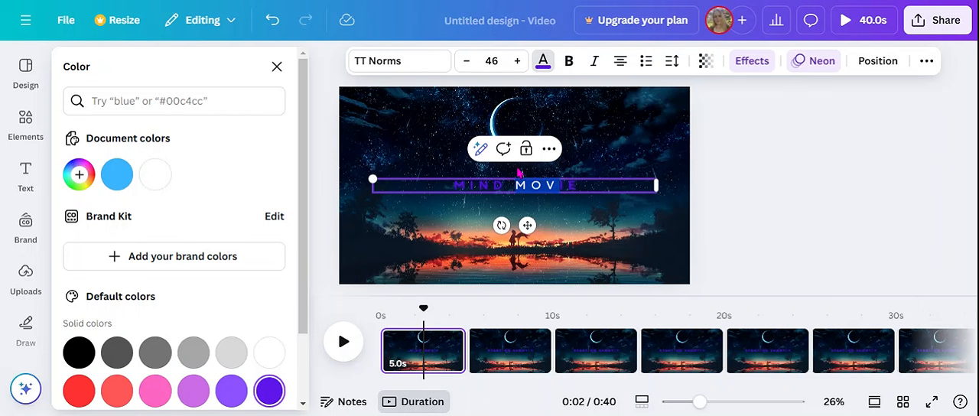
click(277, 67)
- Increase the font size of the "MIND MOVIE" title to 57
click(411, 181)
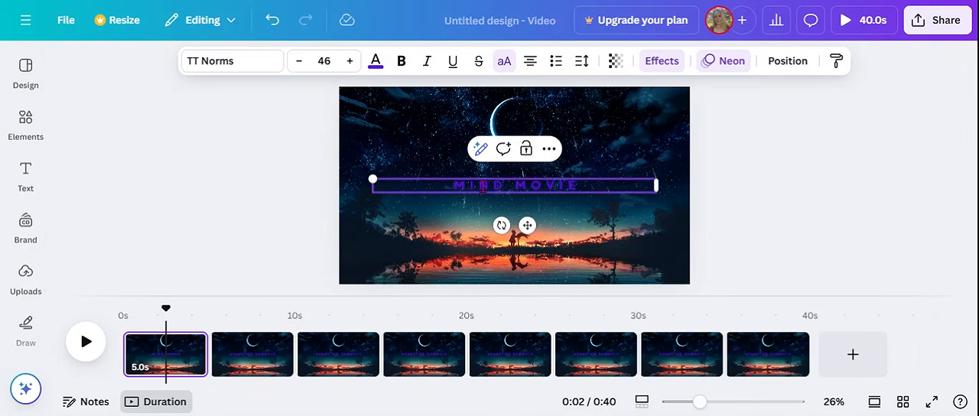
click(349, 61)
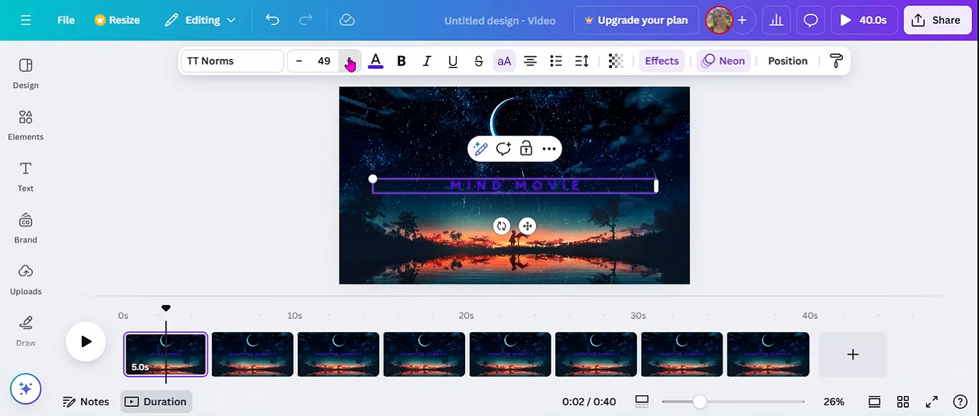
click(350, 61)
click(349, 61)
click(349, 61)
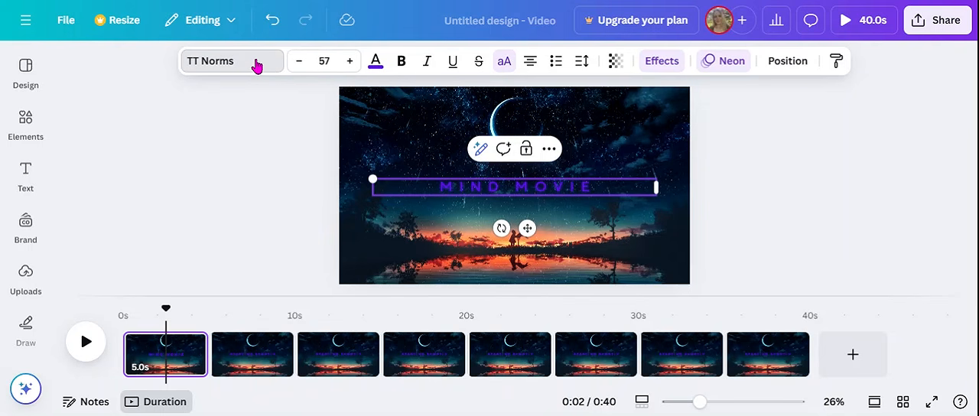
- Change the title font to More Sugar and replace TT Norms with it across the whole design
click(257, 63)
drag(300, 195, 297, 232)
click(141, 247)
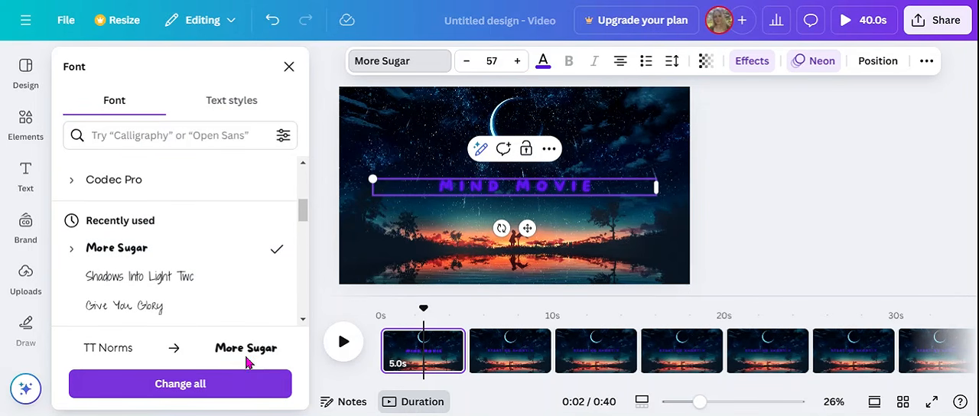
click(189, 383)
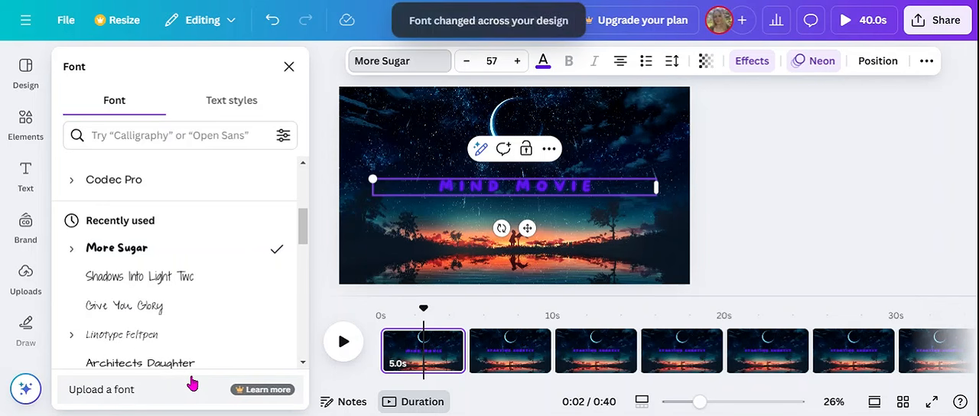
click(786, 193)
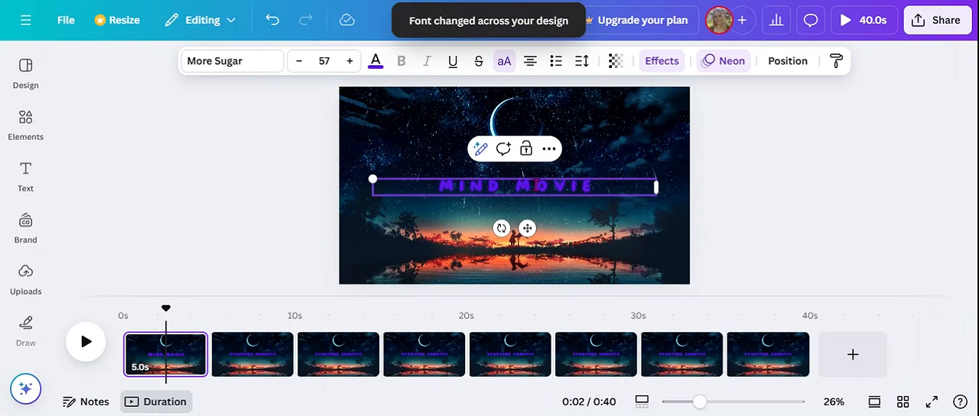
- Raise the "MIND MOVIE" title over the moon and give it the Background text effect
click(774, 194)
drag(534, 177, 527, 123)
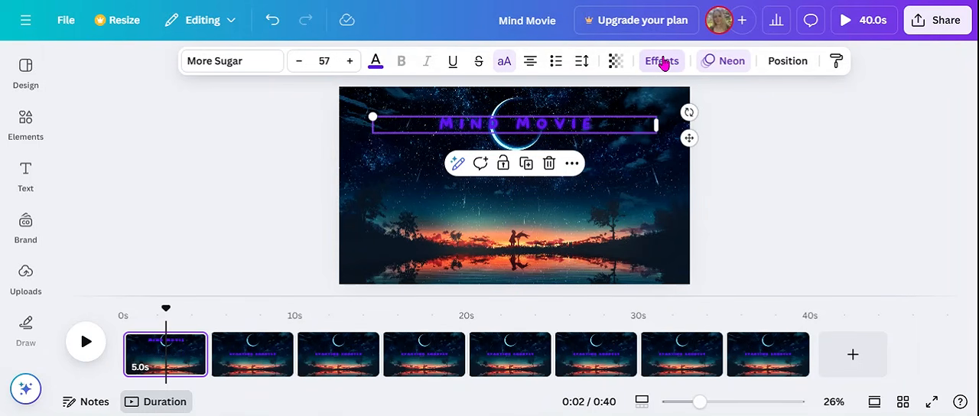
click(662, 62)
drag(303, 155, 291, 285)
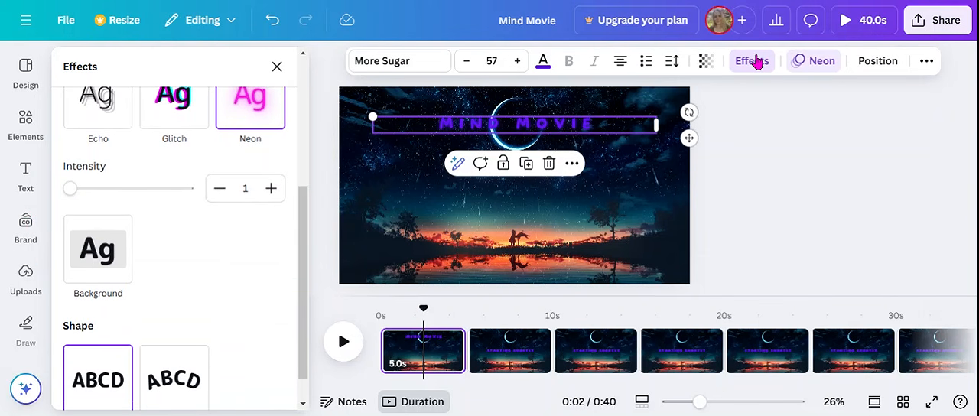
mouse_move(305, 217)
mouse_down()
mouse_move(307, 134)
mouse_move(302, 204)
mouse_up()
click(99, 278)
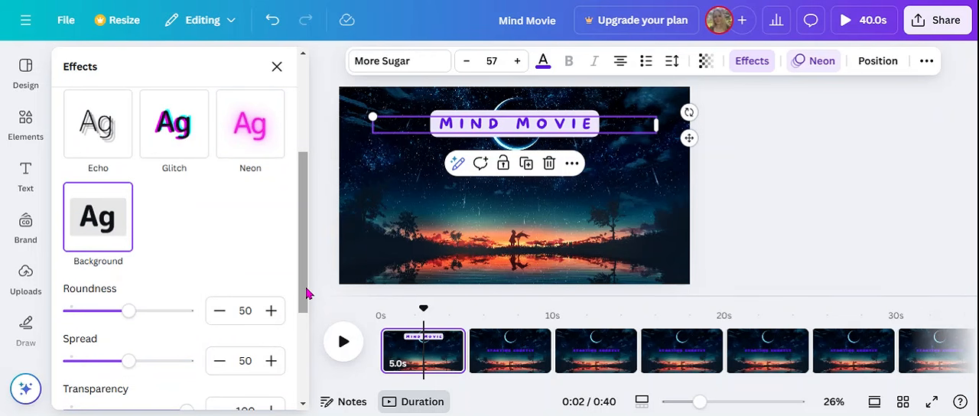
- Try a lower transparency for the title's background, return it to 100 and undo these adjustments
scroll(304, 293, down, 3)
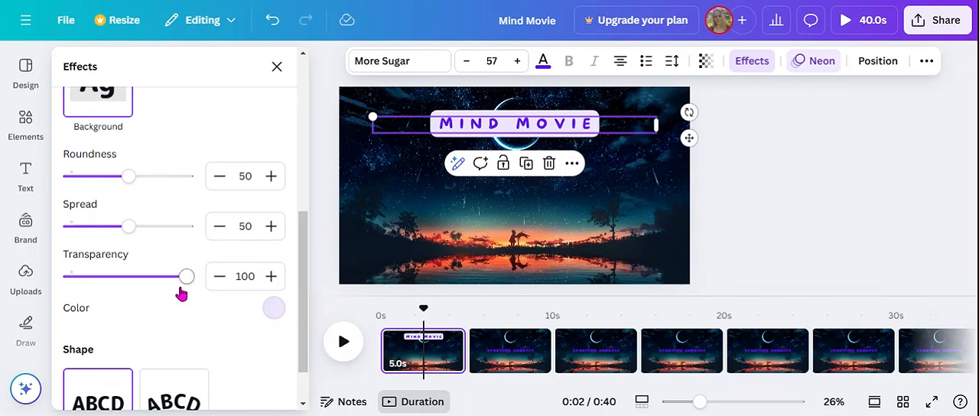
drag(186, 284, 152, 293)
drag(158, 292, 186, 291)
click(752, 202)
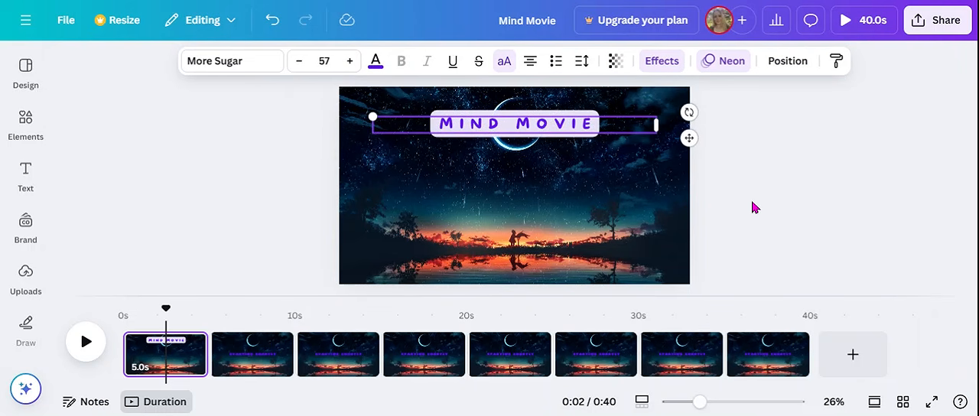
click(276, 21)
click(276, 22)
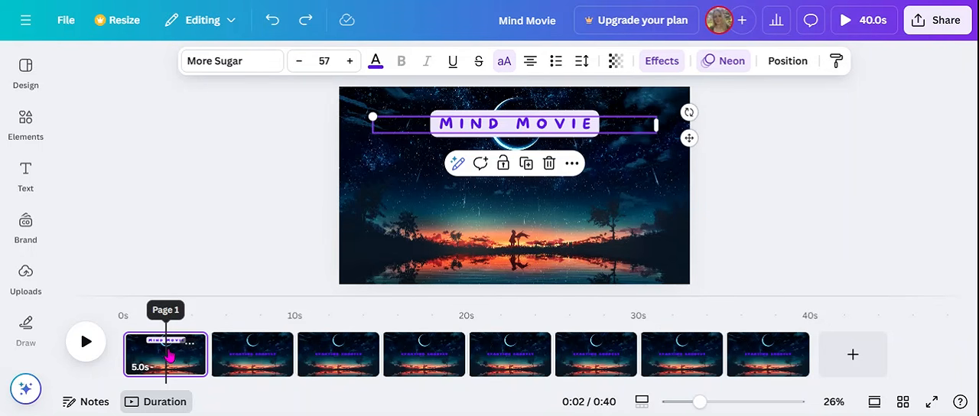
- Move the "MIND MOVIE" title below the moon near the page centre, and raise page 2's "STARTING SHORTLY" text over the moon's lower part
drag(517, 153, 513, 191)
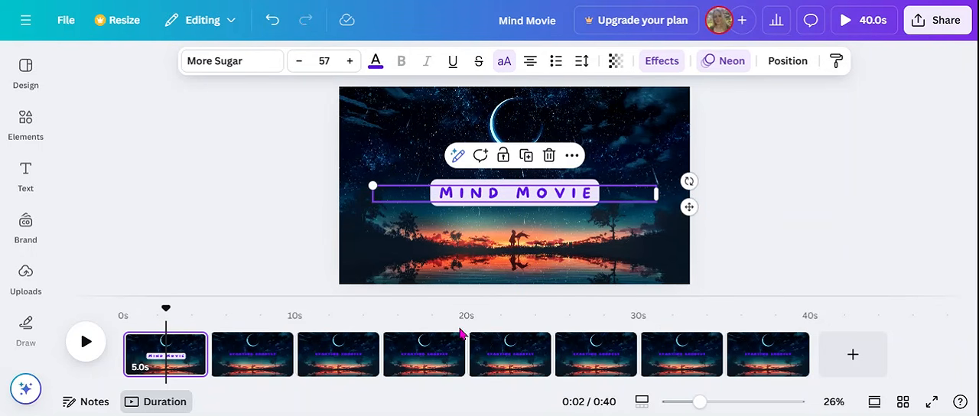
click(247, 360)
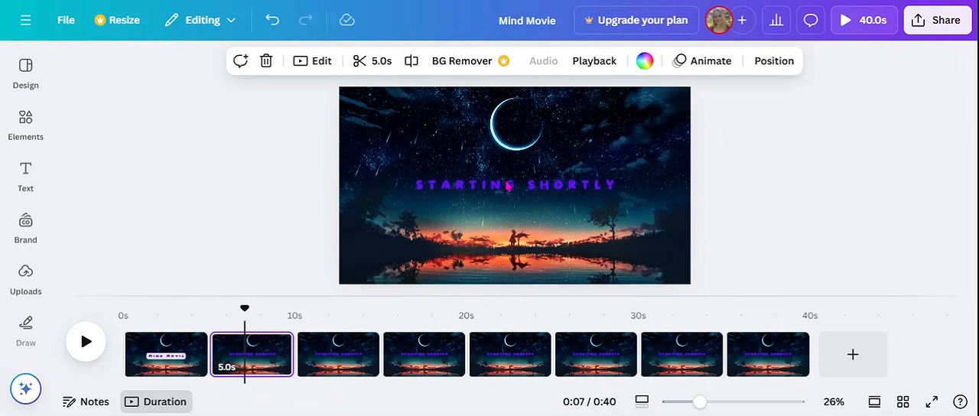
click(507, 186)
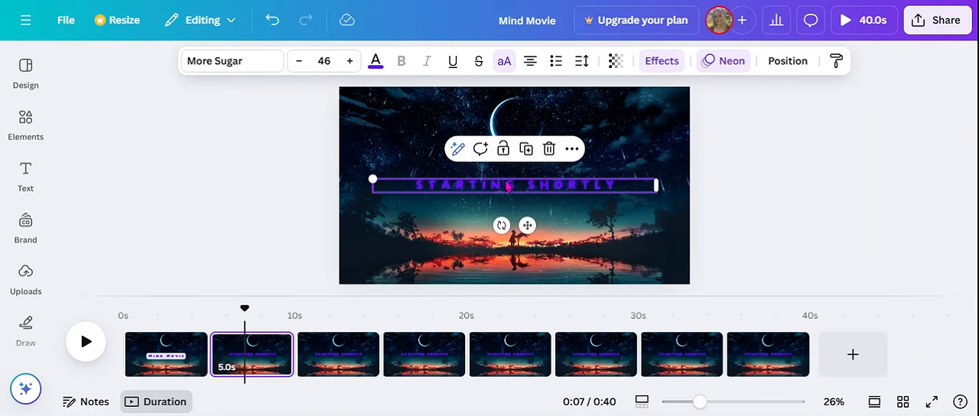
drag(508, 186, 504, 135)
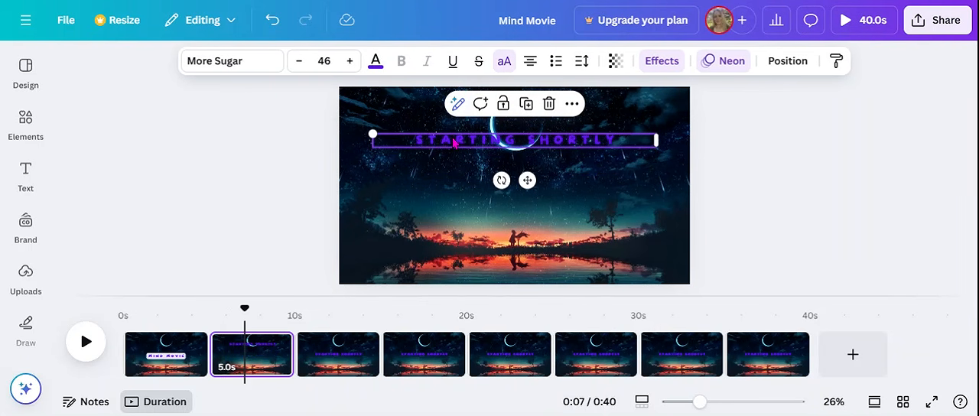
- Copy the style of the "MIND MOVIE" title on page 1 to the "STARTING SHORTLY" text on page 2
click(171, 356)
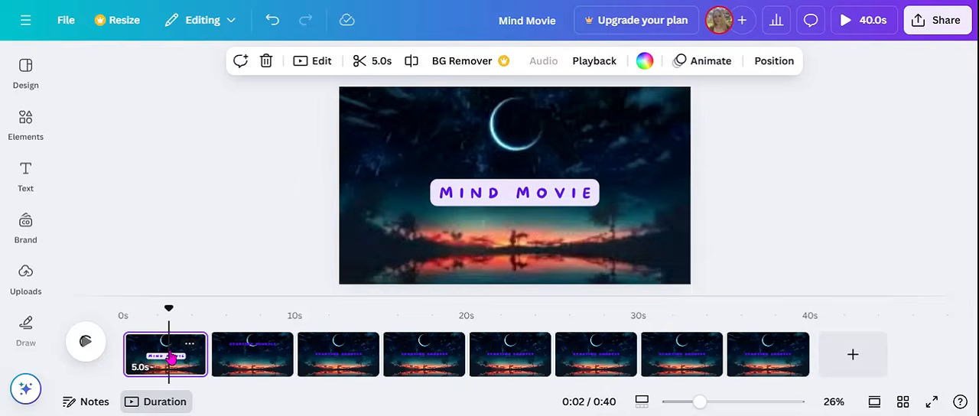
click(504, 194)
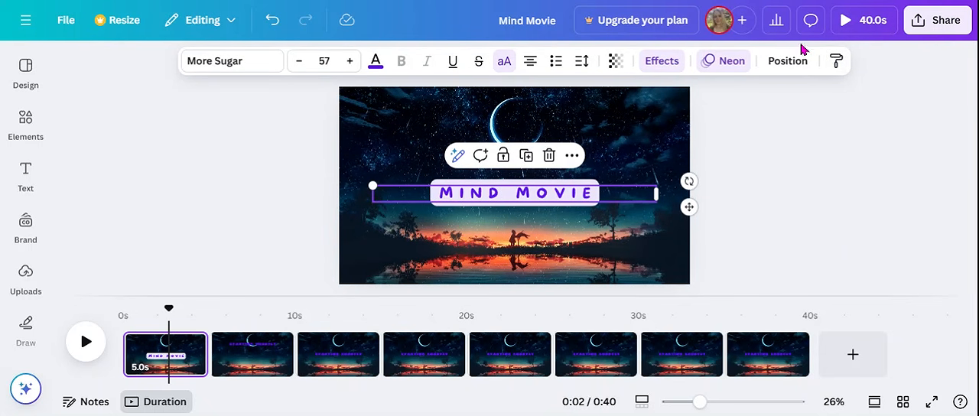
click(837, 63)
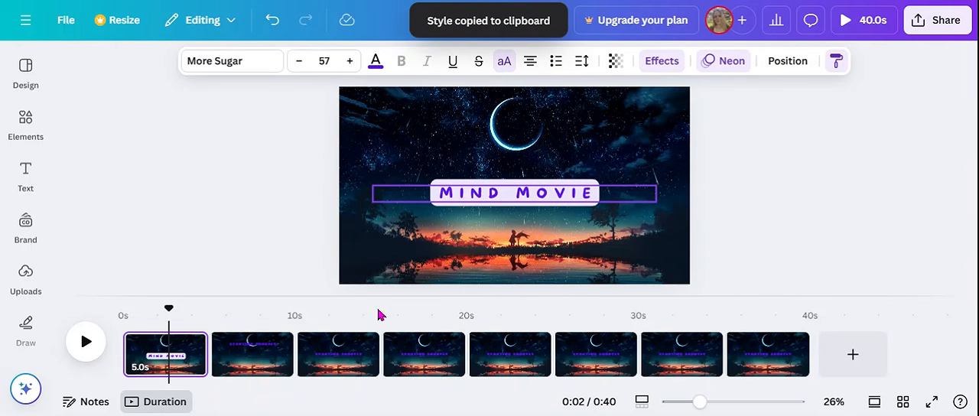
click(260, 360)
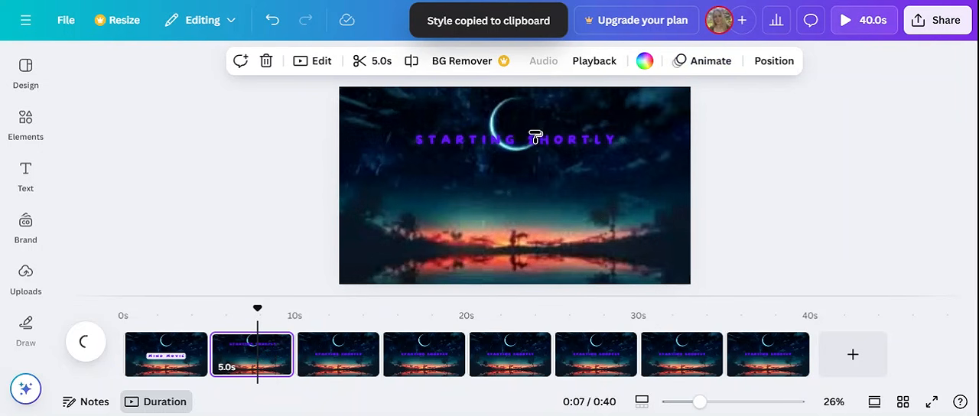
click(533, 143)
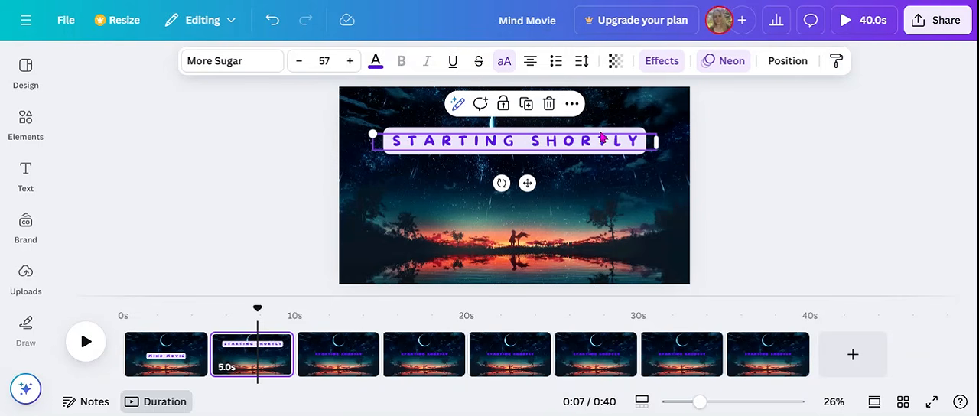
- Copy the styled text's formatting from page 2 onward to the "STARTING SHORTLY" texts on pages 3, 4 and 5
click(835, 60)
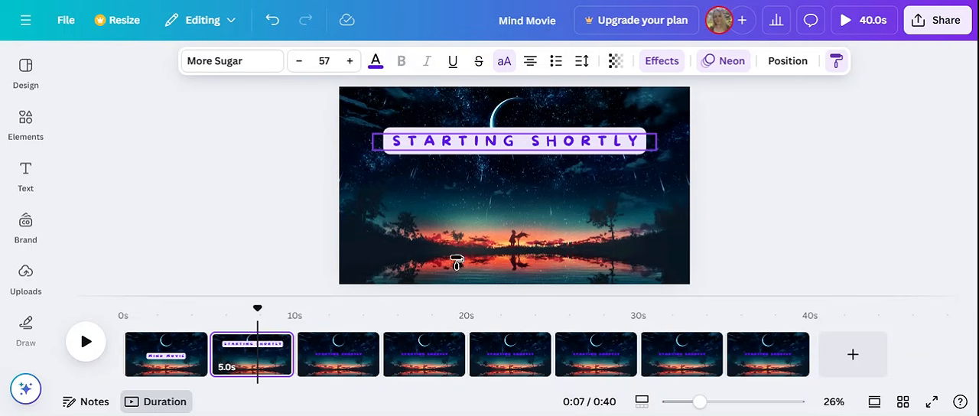
click(350, 366)
click(524, 188)
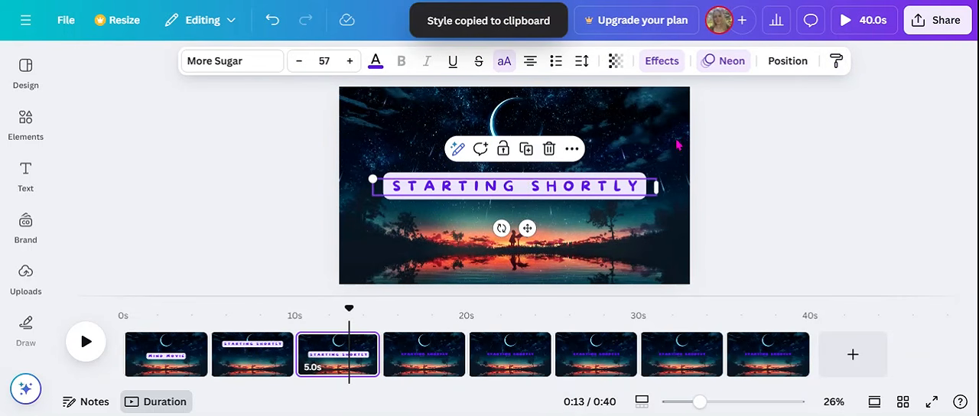
click(836, 61)
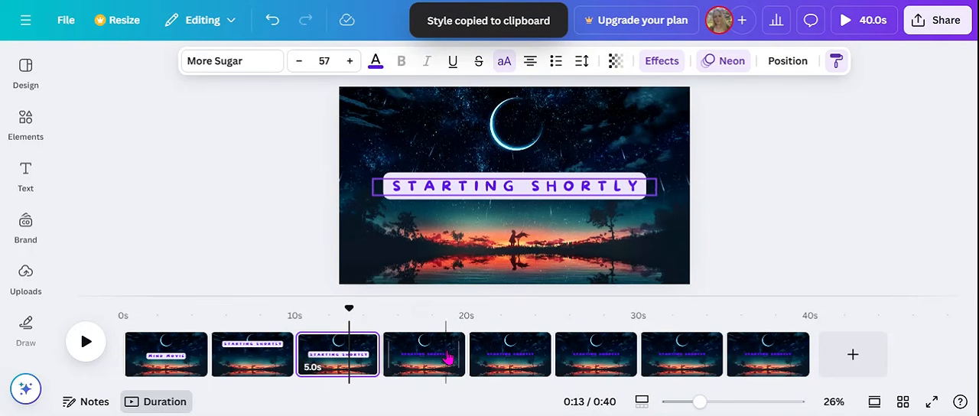
click(424, 352)
click(498, 188)
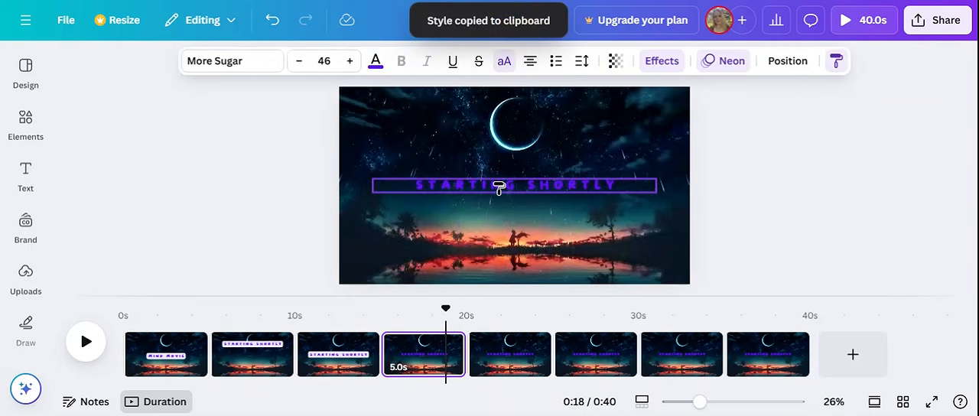
click(836, 61)
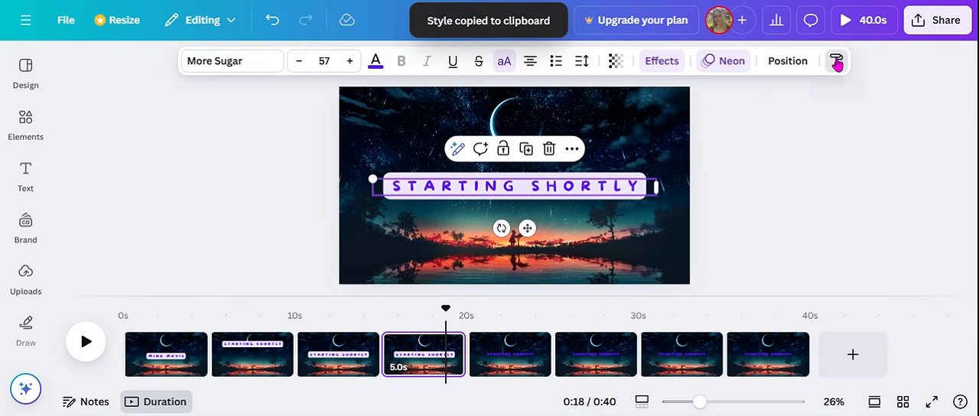
click(514, 367)
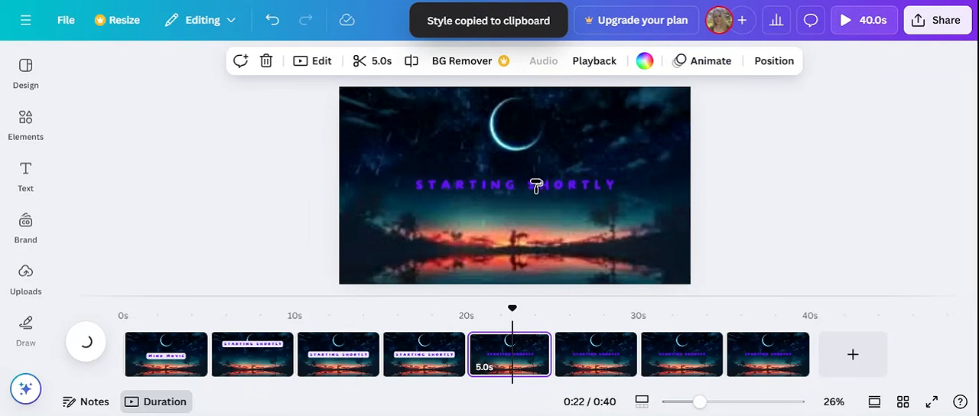
click(536, 188)
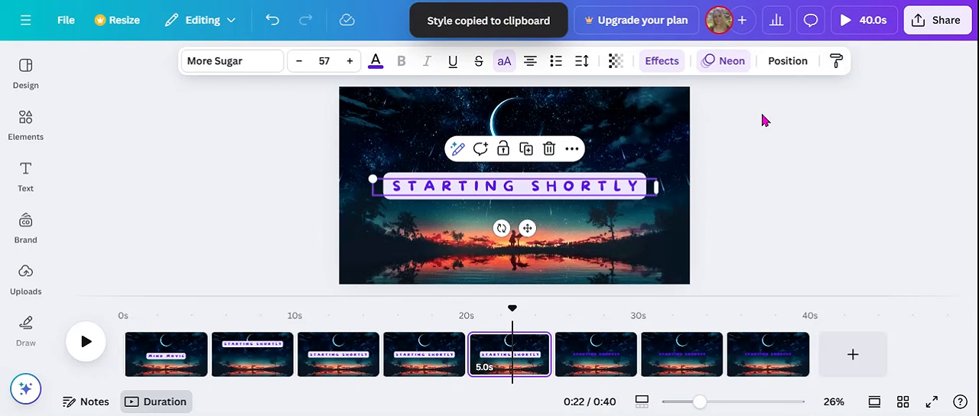
- Copy the same text style to the "STARTING SHORTLY" texts on pages 6, 7 and 8, and deselect the text
click(834, 59)
click(589, 361)
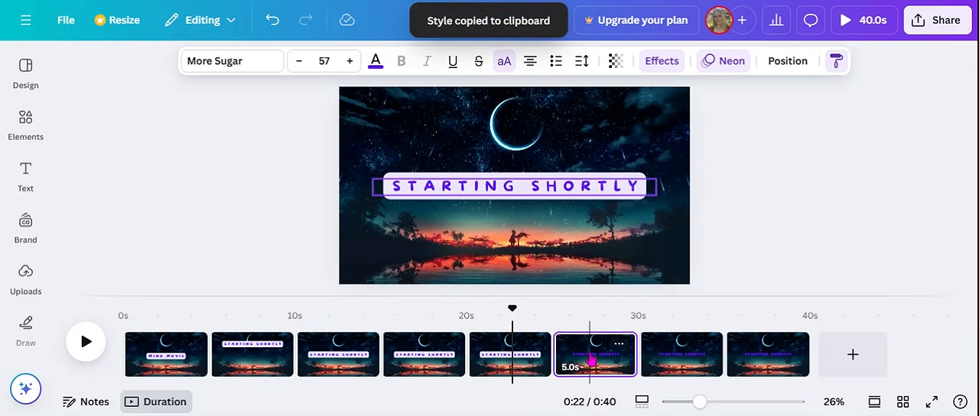
click(546, 186)
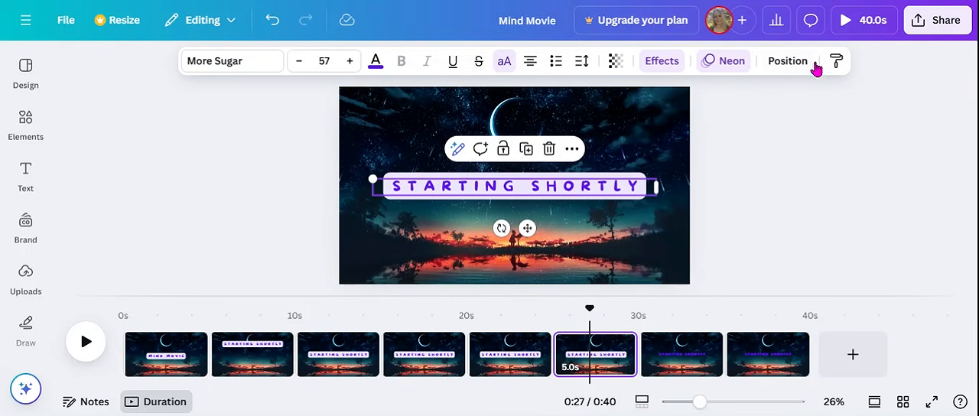
click(834, 58)
click(674, 368)
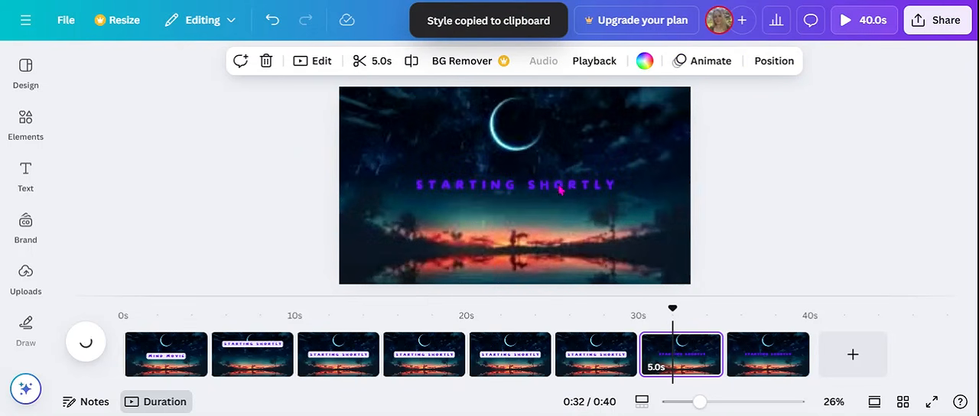
click(555, 183)
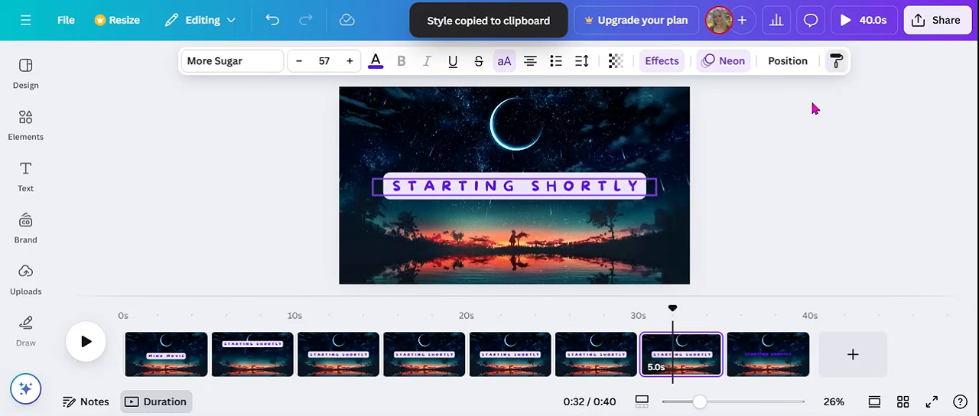
click(765, 358)
click(568, 187)
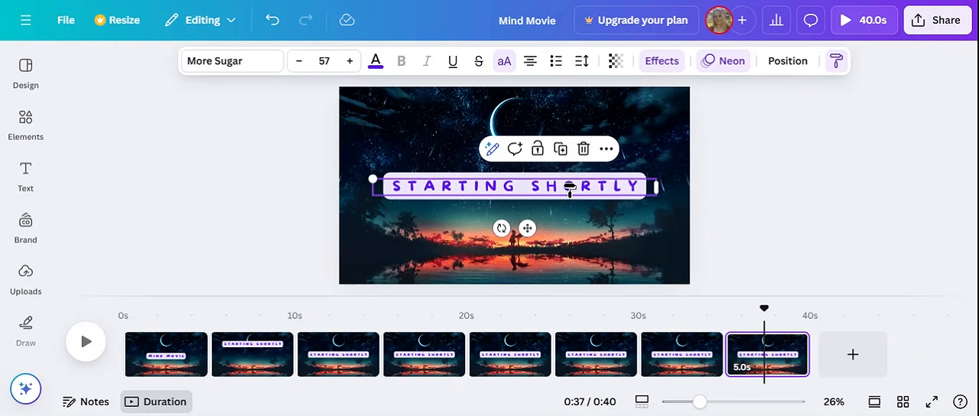
click(837, 61)
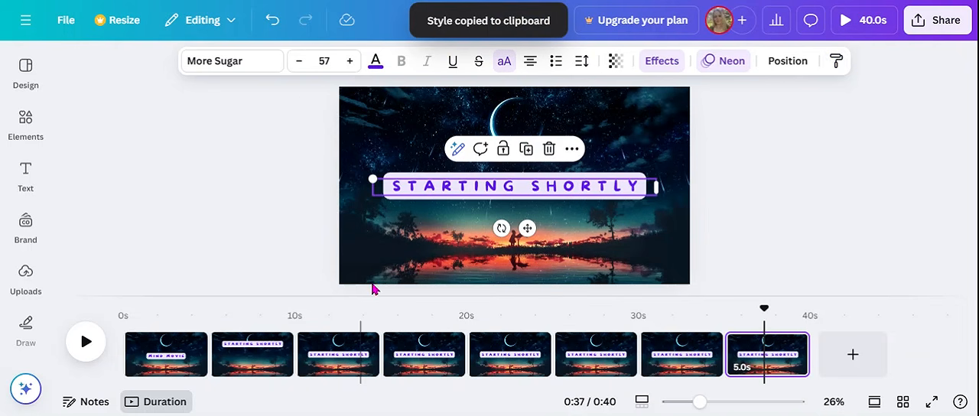
click(306, 217)
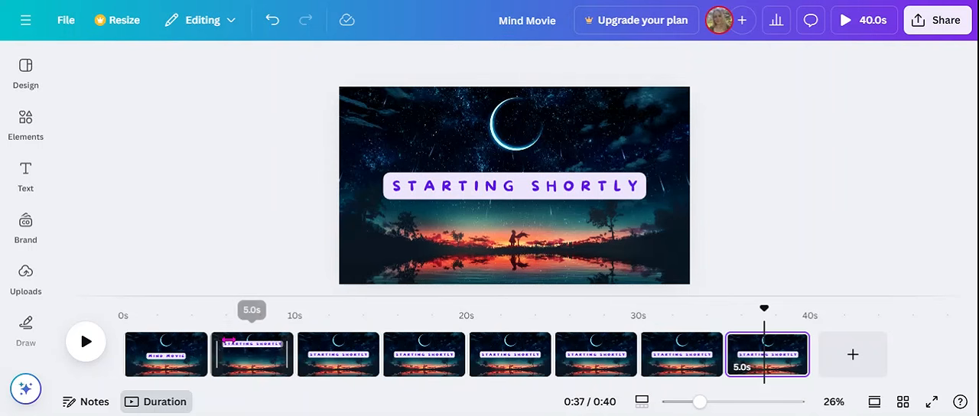
- Replace the "STARTING SHORTLY" text on page 2 with "NETWORKING"
click(238, 356)
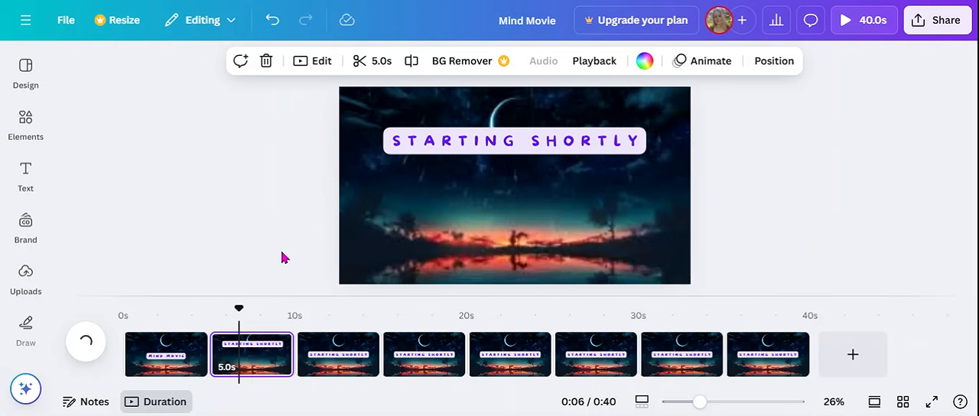
click(532, 135)
click(524, 138)
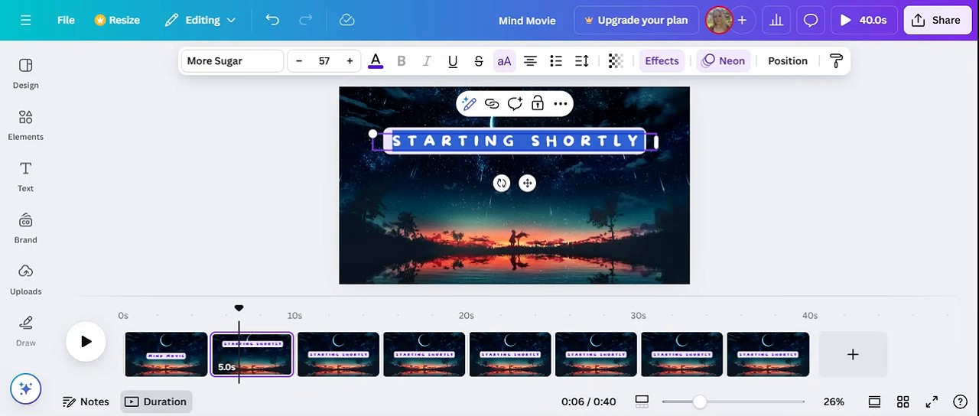
text(N)
key(BackSpace)
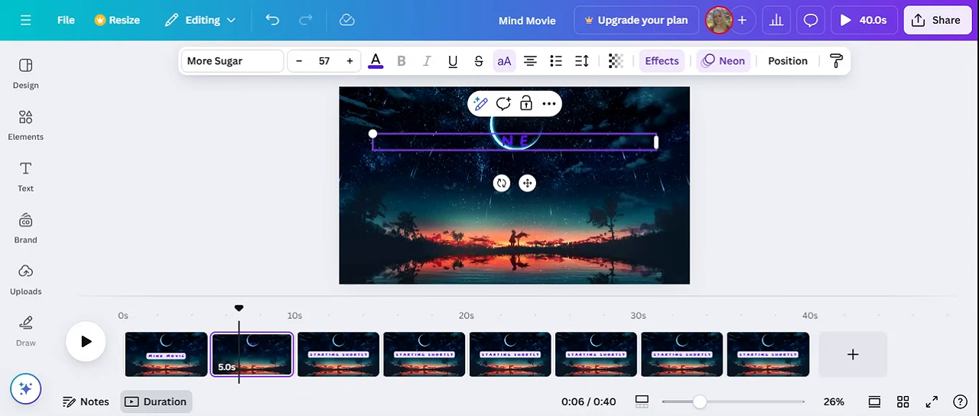
text(NETWORKING)
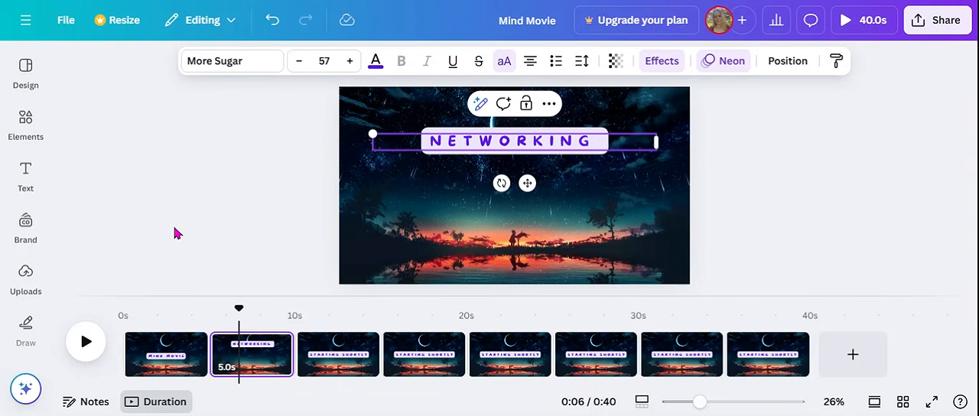
- Search the elements library for "office" and limit the results to graphics
click(24, 64)
click(13, 129)
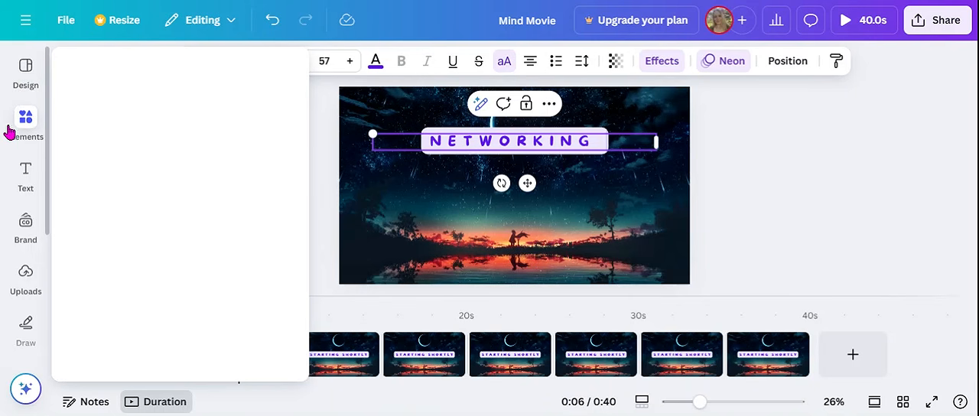
click(20, 113)
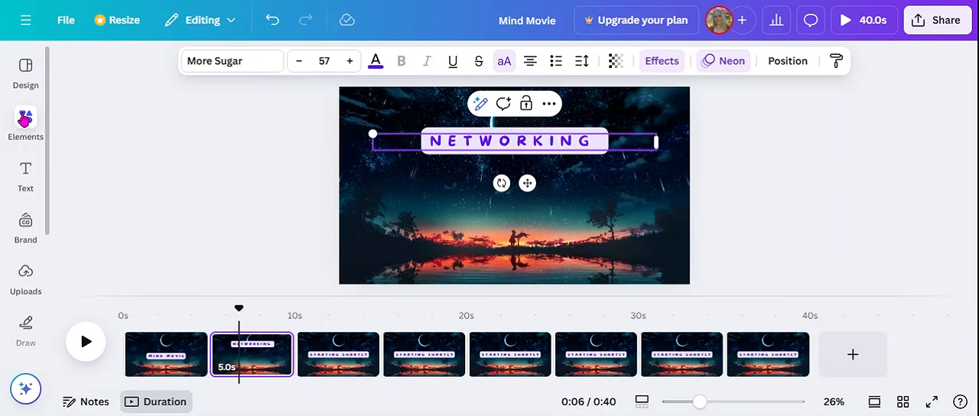
click(25, 118)
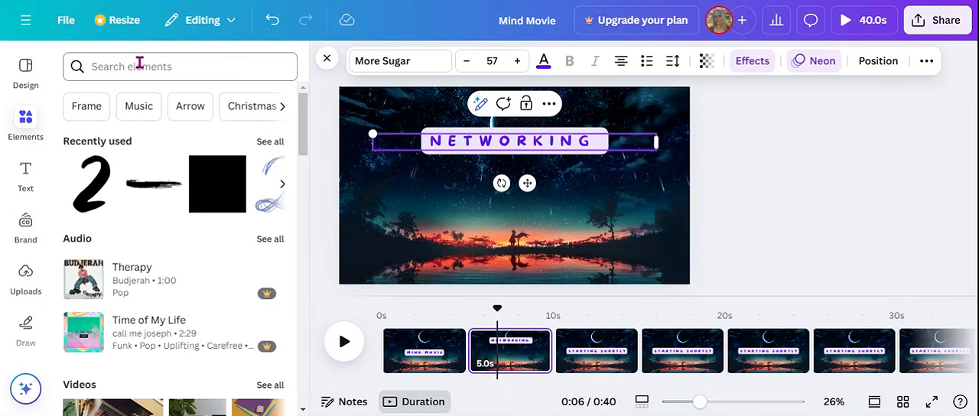
click(281, 107)
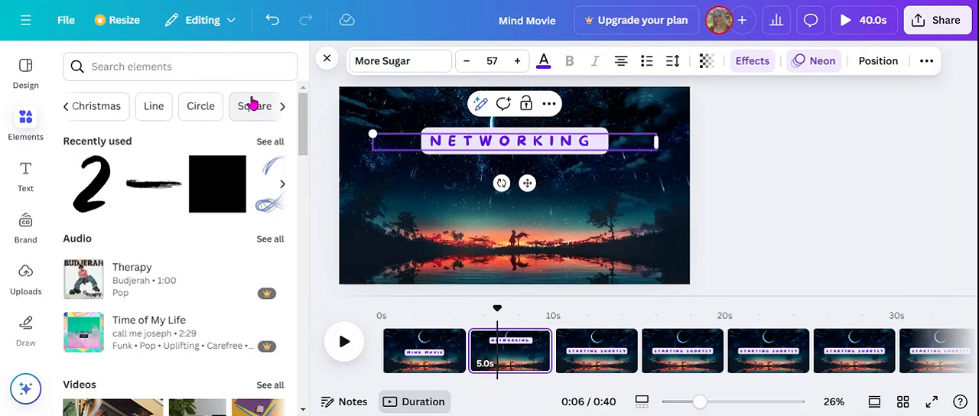
drag(302, 126, 300, 108)
click(187, 67)
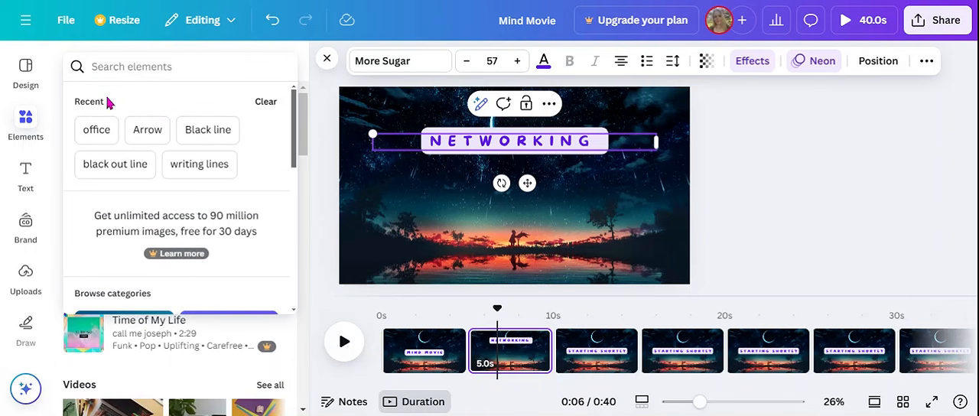
click(96, 130)
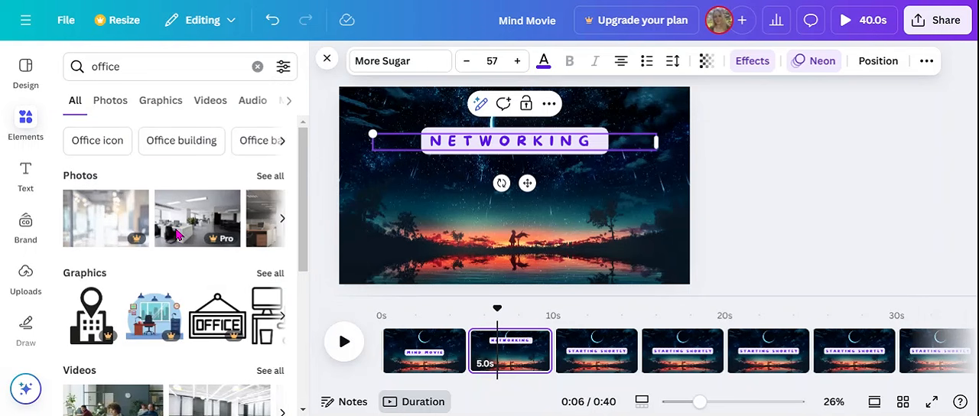
click(165, 100)
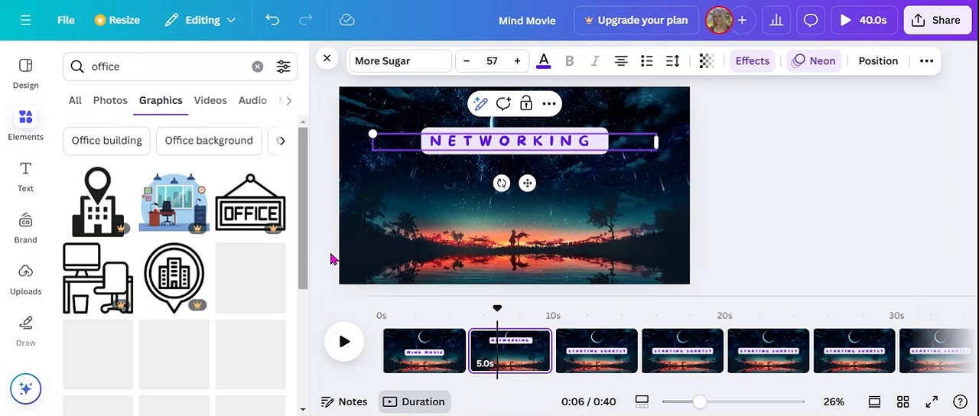
- Add the graphic of three people seated at a table to page 2 and place it in the page's lower right area
scroll(175, 319, down, 2)
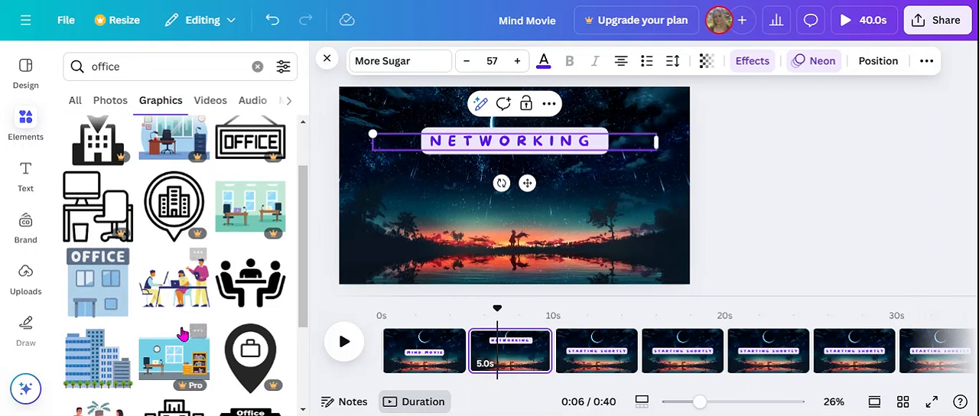
scroll(175, 319, down, 1)
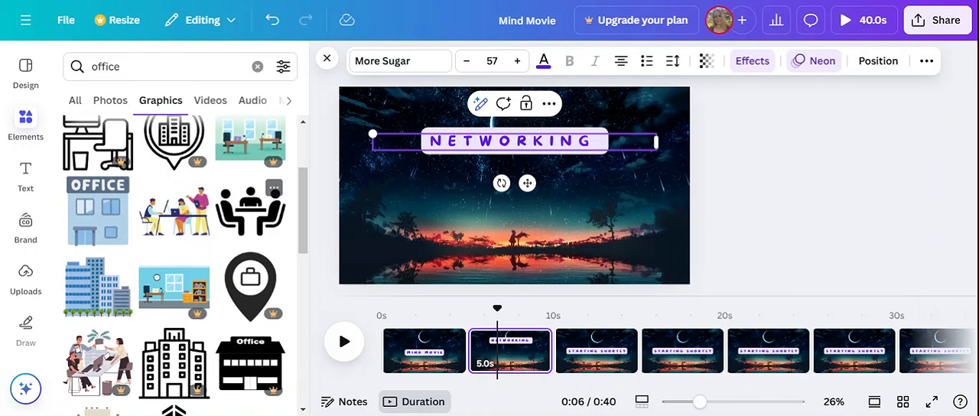
click(245, 214)
drag(535, 197, 611, 238)
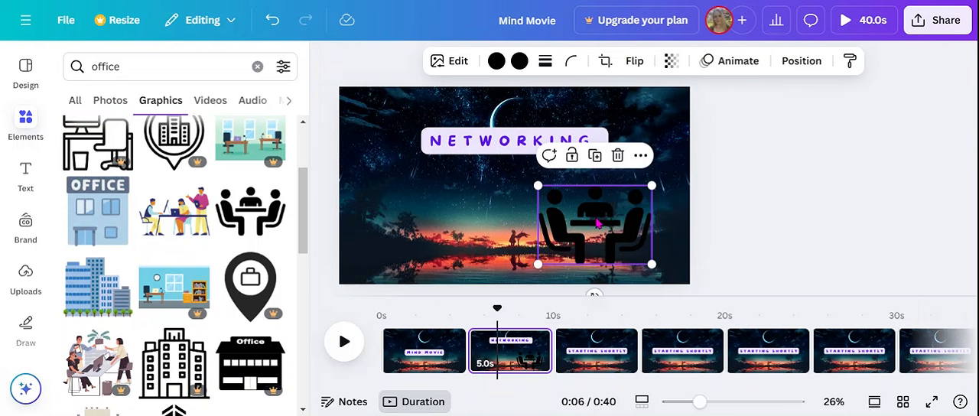
- Recolor both black parts of the meeting graphic to white #ffffff and shift it slightly closer to the page's lower right corner
click(519, 61)
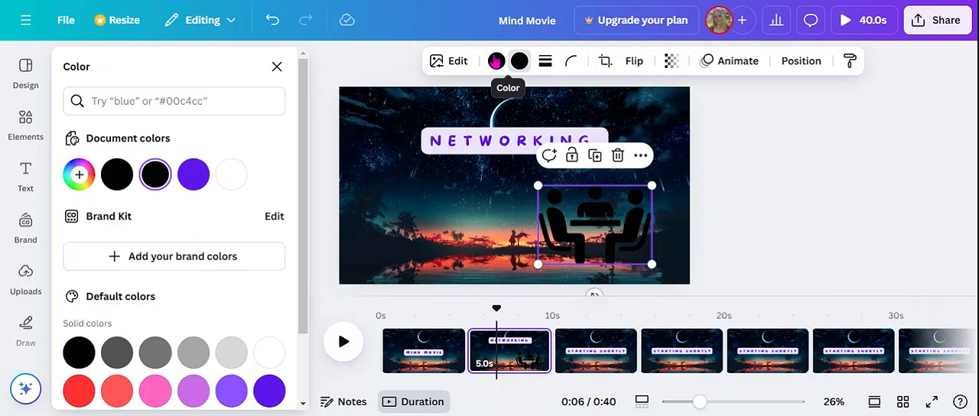
click(230, 174)
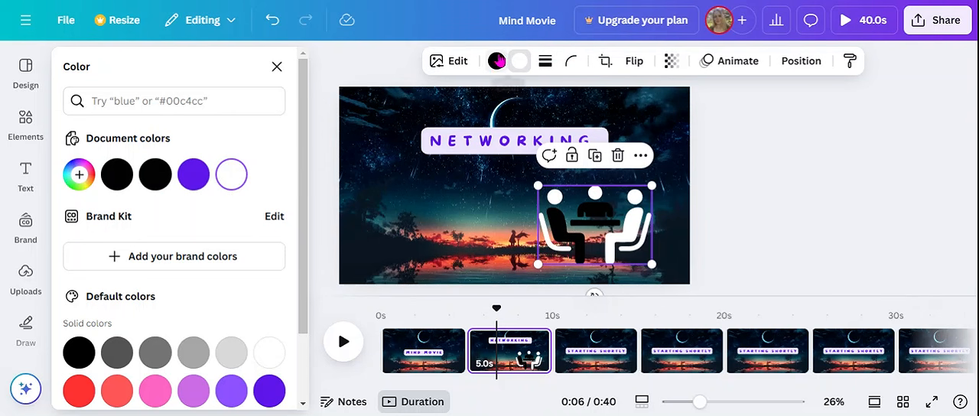
click(231, 174)
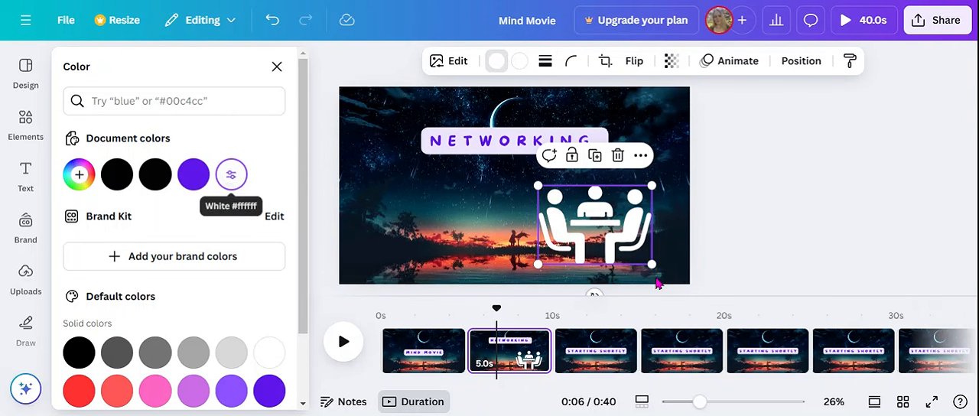
drag(605, 221, 623, 224)
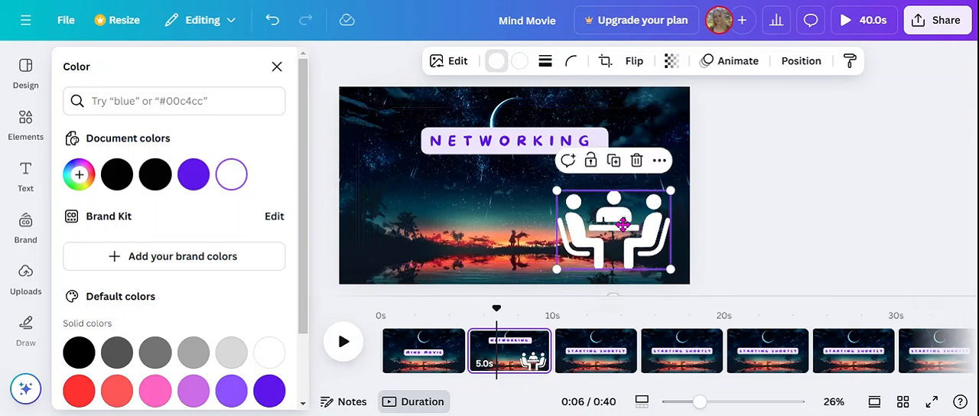
click(277, 67)
scroll(310, 172, up, 4)
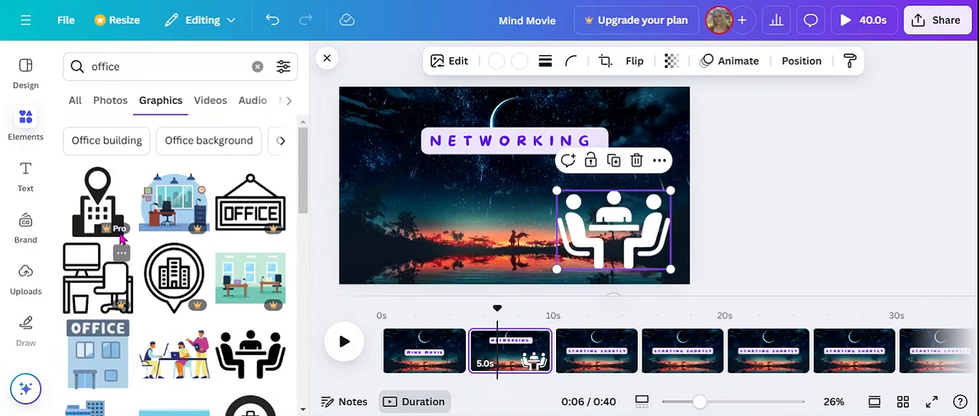
drag(301, 199, 298, 226)
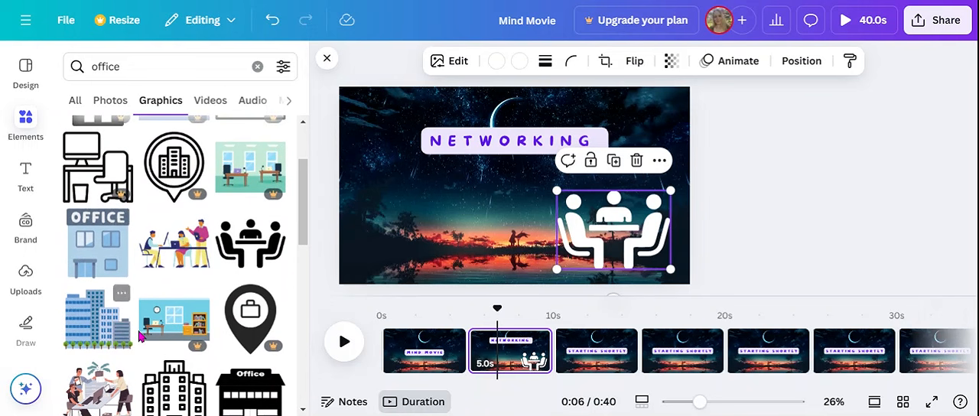
scroll(127, 306, down, 3)
scroll(139, 336, down, 5)
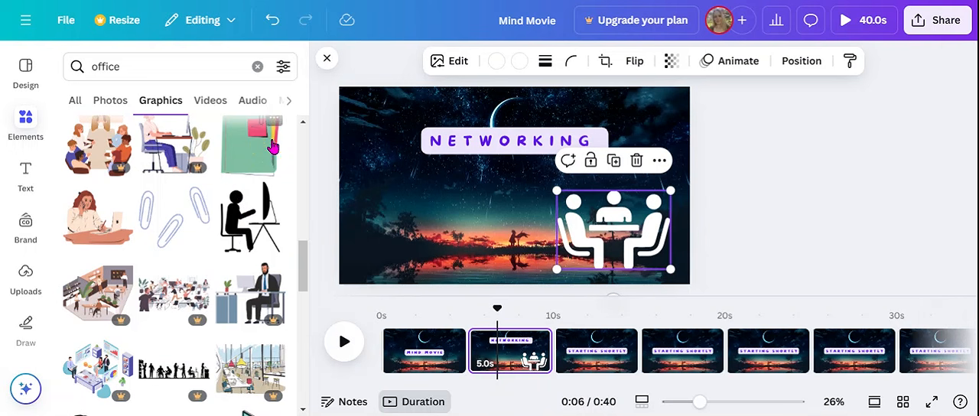
click(326, 61)
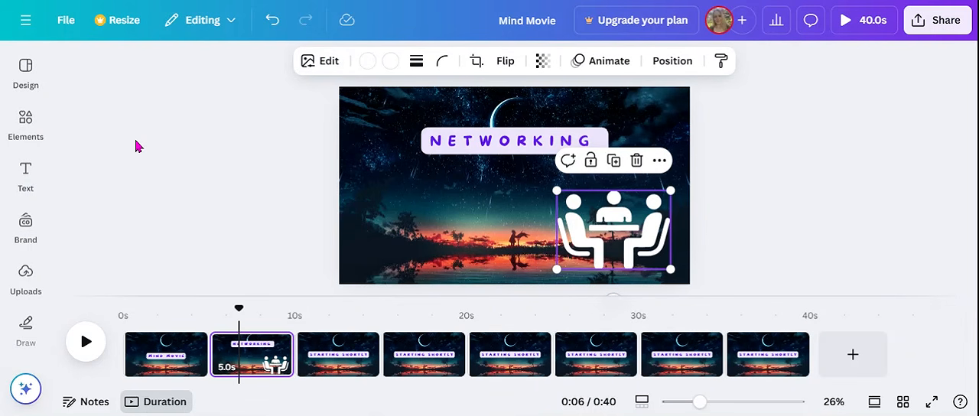
- Add the uploaded digital globe image to page 2 and place it below the title, to the left of the meeting graphic
click(26, 67)
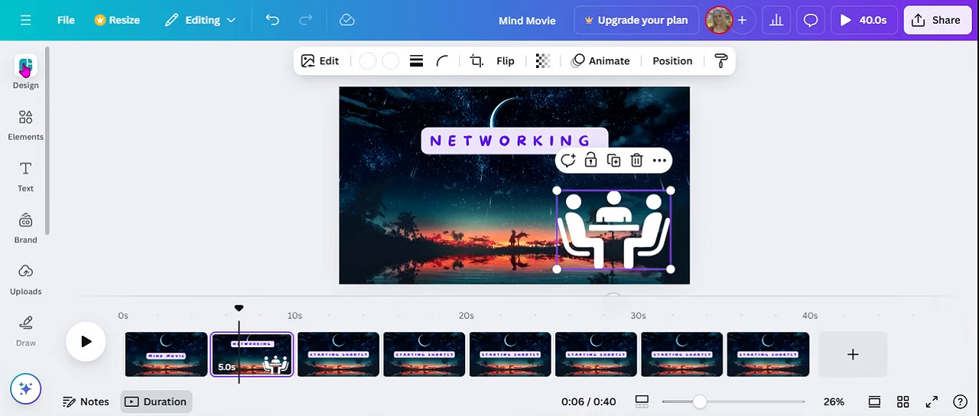
click(23, 128)
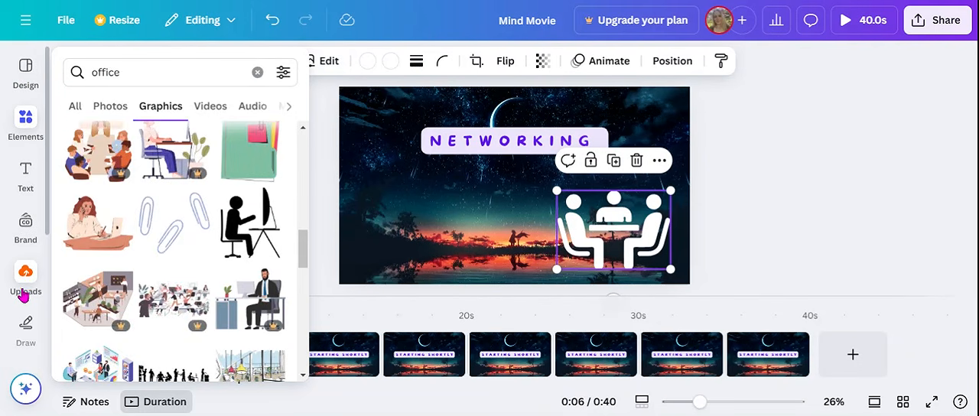
click(24, 280)
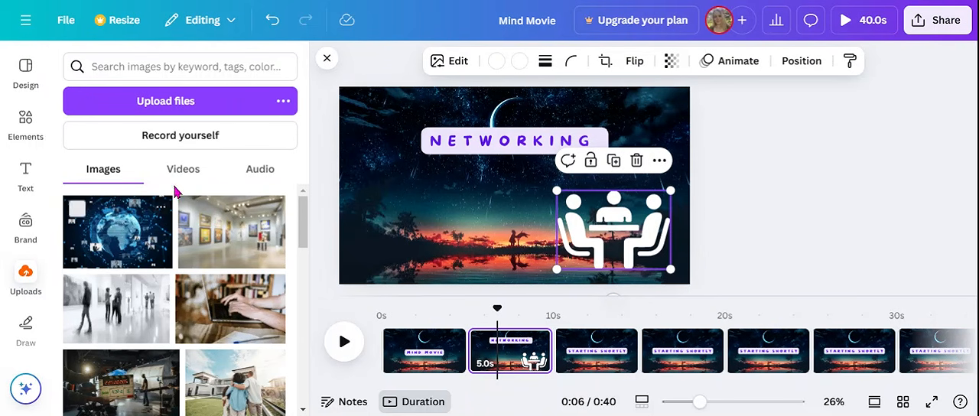
click(120, 241)
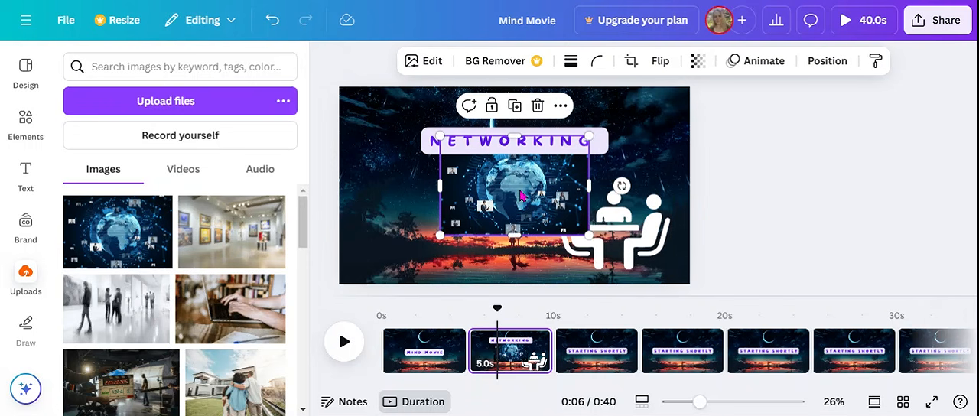
drag(515, 191, 455, 227)
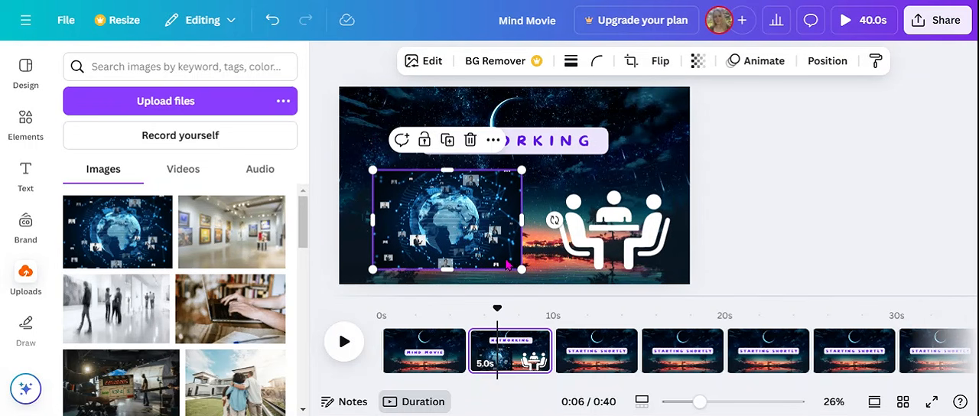
- Move the "STARTING SHORTLY" text on page 3 up over the moon, near the page's upper edge
click(590, 358)
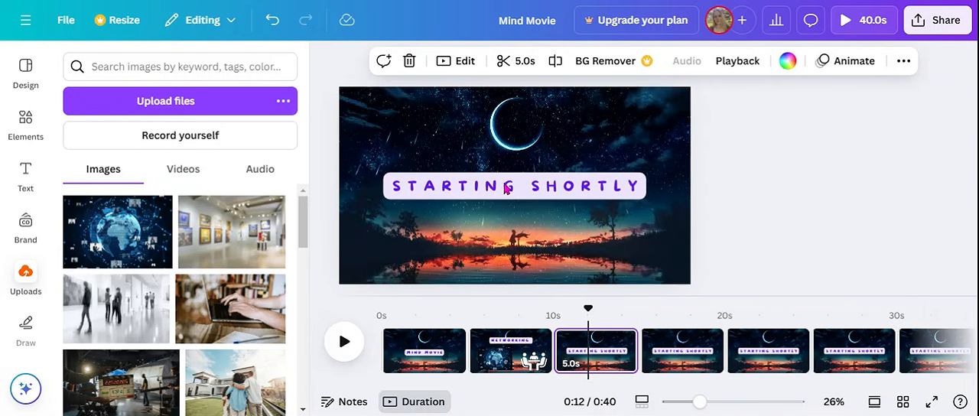
click(505, 188)
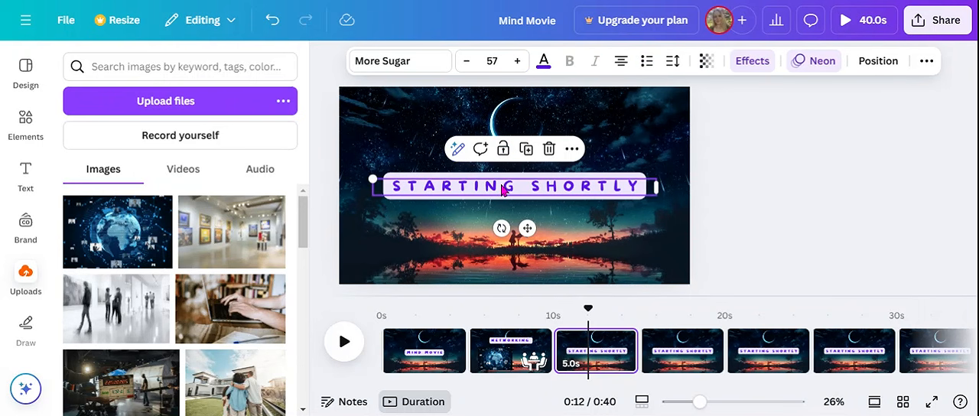
drag(503, 190, 498, 125)
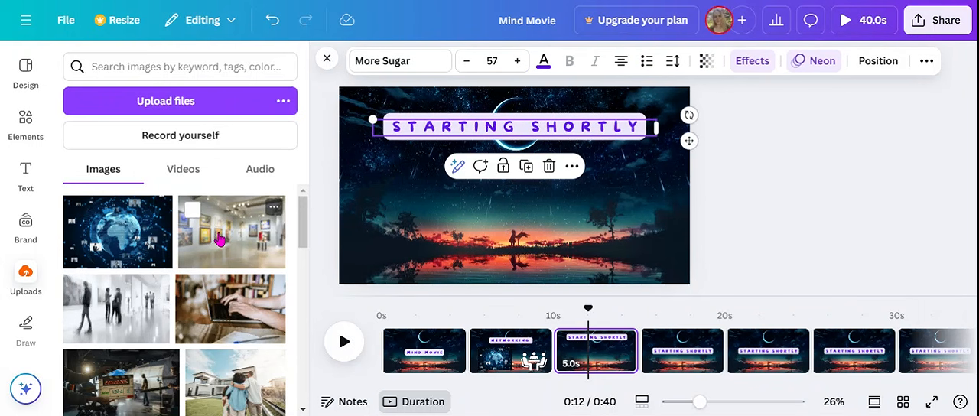
- Place the uploaded art gallery photo at page 3's lower right and the photo of people in a white hall at its lower left
click(198, 251)
drag(578, 223, 635, 239)
drag(115, 313, 445, 227)
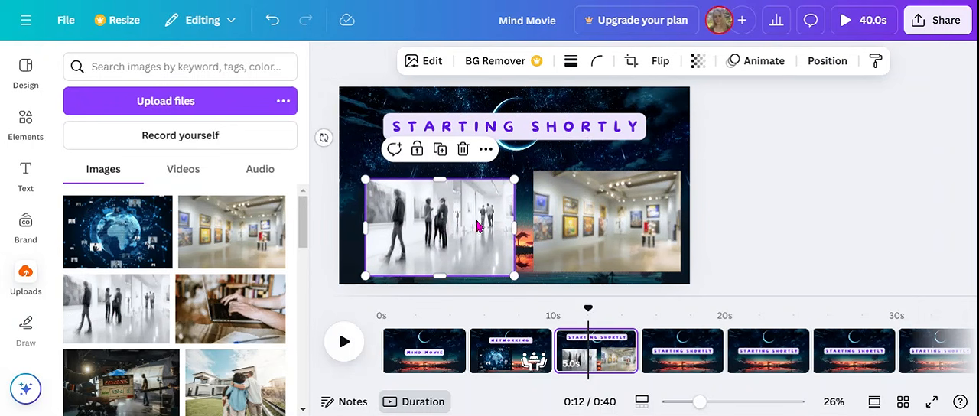
- Replace the "STARTING SHORTLY" text on page 3 with "AMAZING ART!" and a second line "LOTS OF CLIENTS!"
double_click(520, 124)
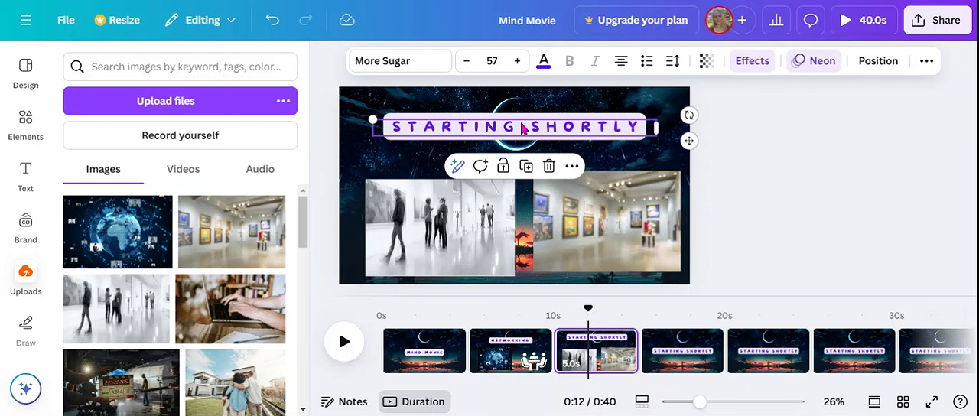
text(AMA)
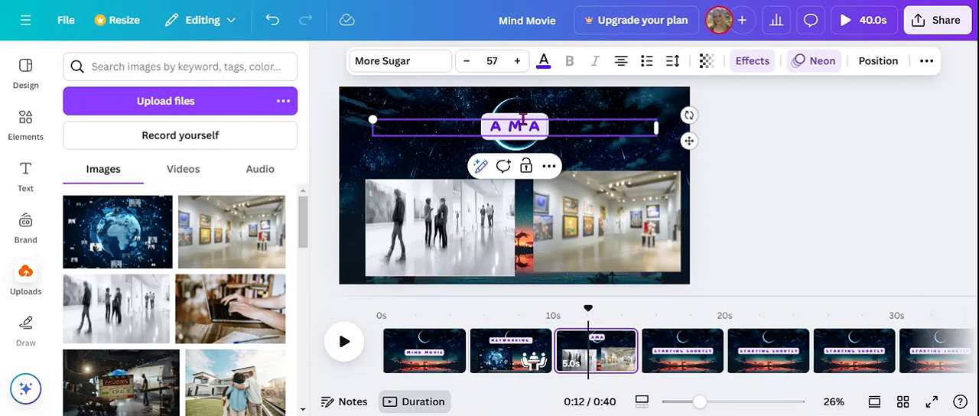
text(ZING ART!)
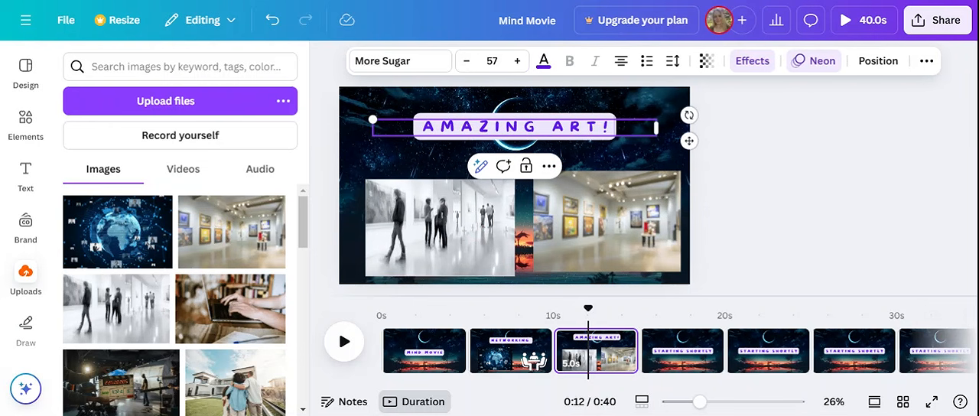
key(Escape)
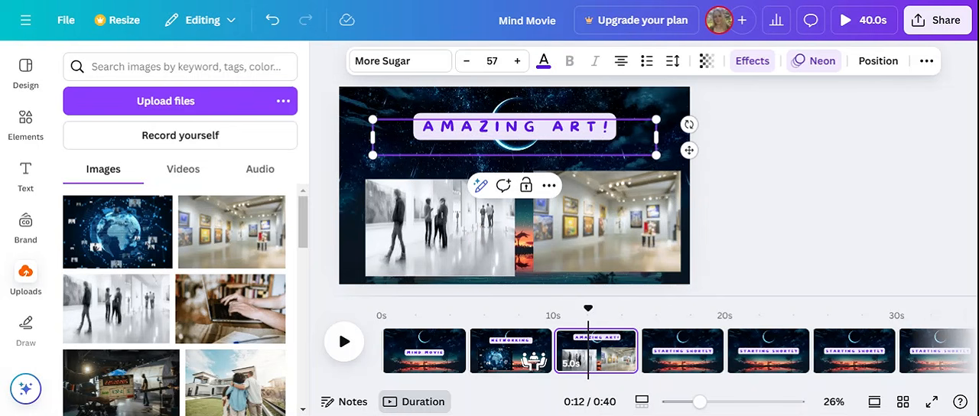
key(Return)
text(LOTS OF CLIE)
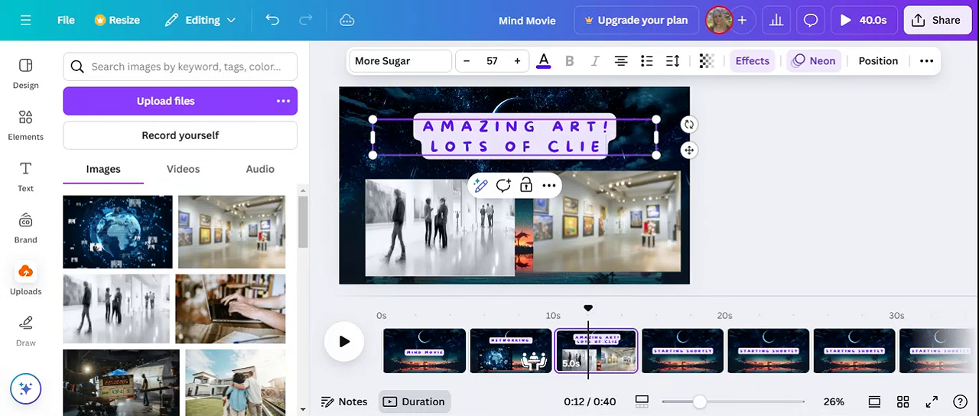
text(KNT)
key(BackSpace)
key(BackSpace)
key(BackSpace)
key(BackSpace)
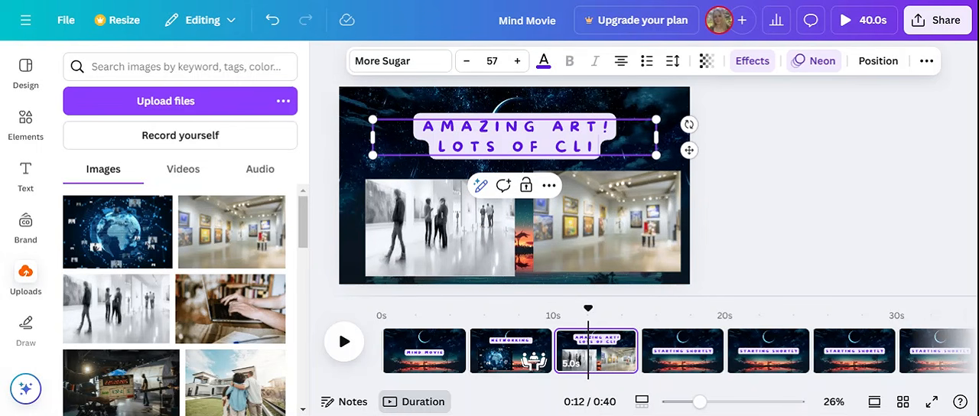
text(ENTS!)
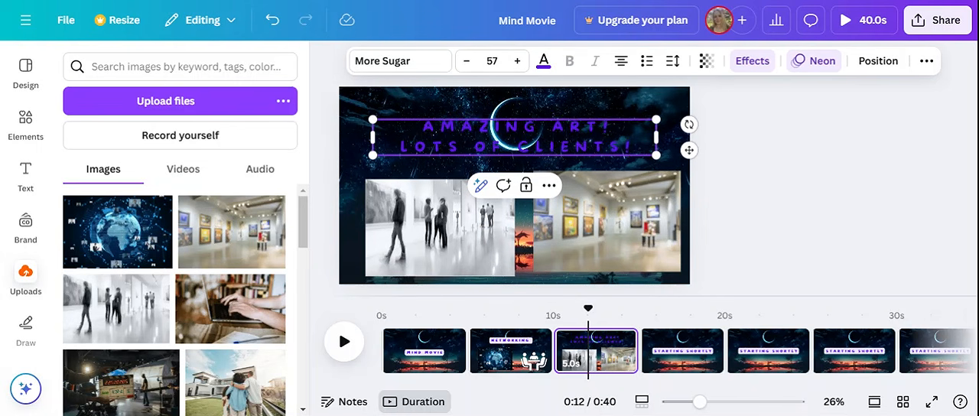
- Move the "STARTING SHORTLY" text on page 4 up over the moon, near the page's upper edge
click(683, 365)
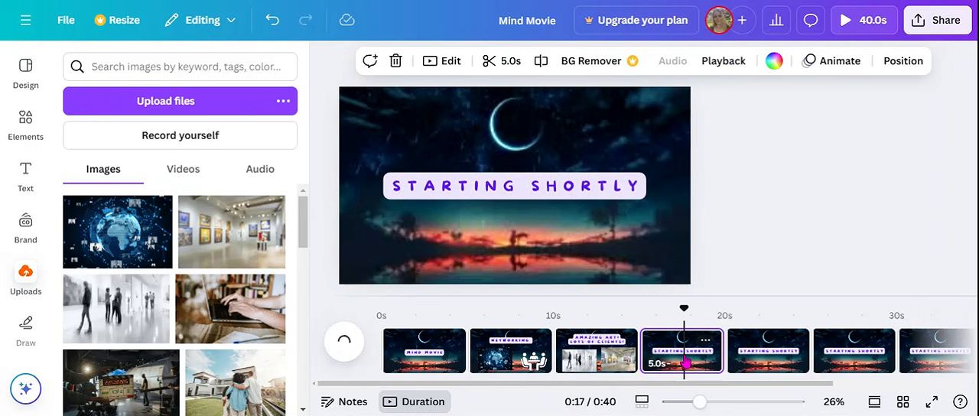
click(493, 185)
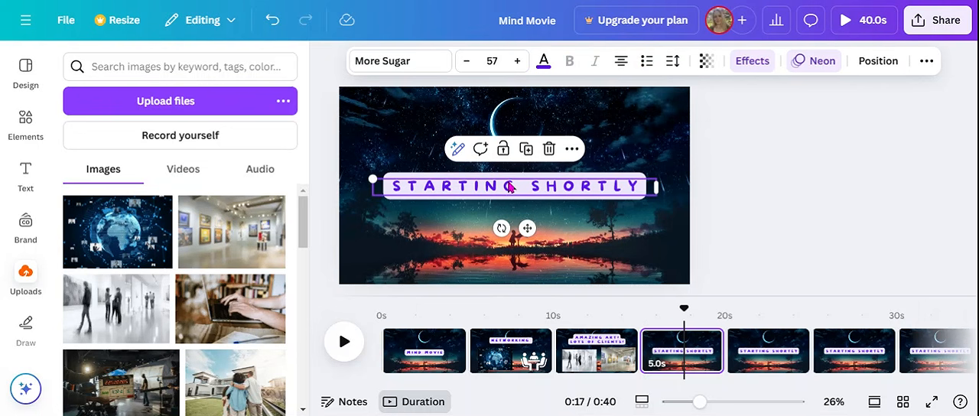
drag(511, 187, 509, 133)
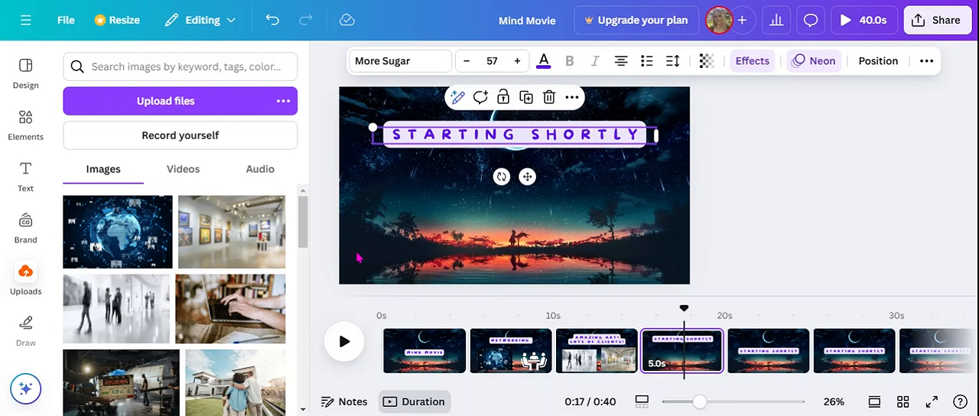
- Place the uploaded laptop-typing photo, slightly reduced, at page 4's lower left and the film clapperboard photo at its lower right
click(229, 306)
drag(510, 186, 425, 215)
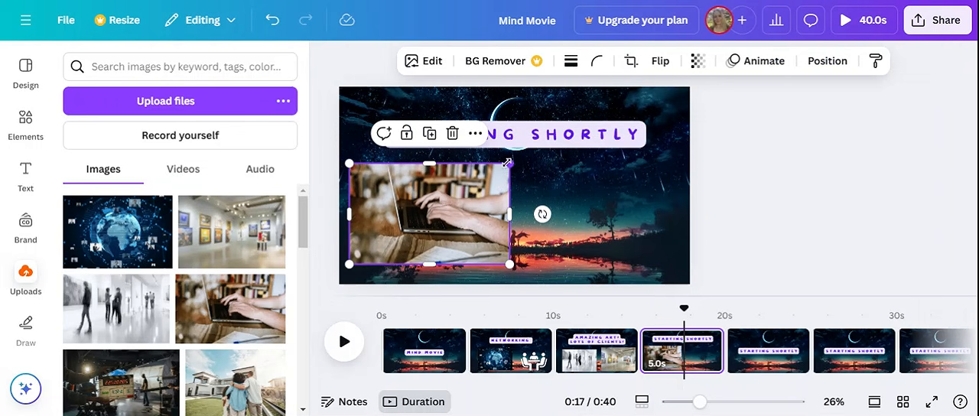
drag(506, 163, 480, 182)
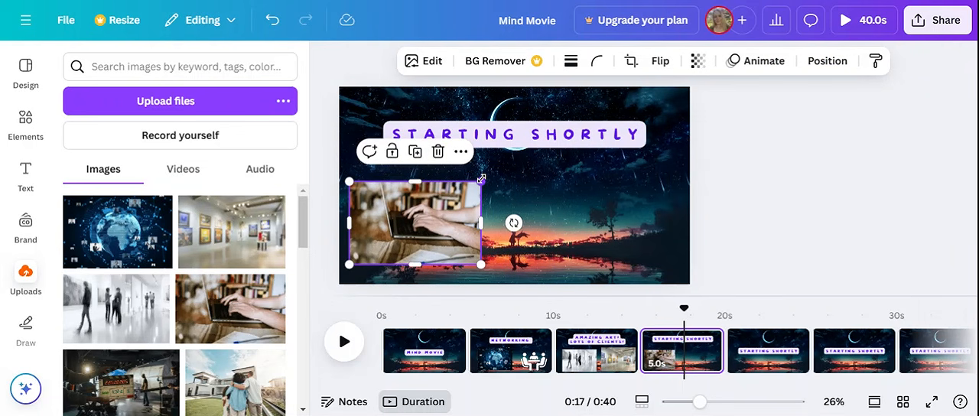
click(121, 386)
drag(525, 181, 606, 205)
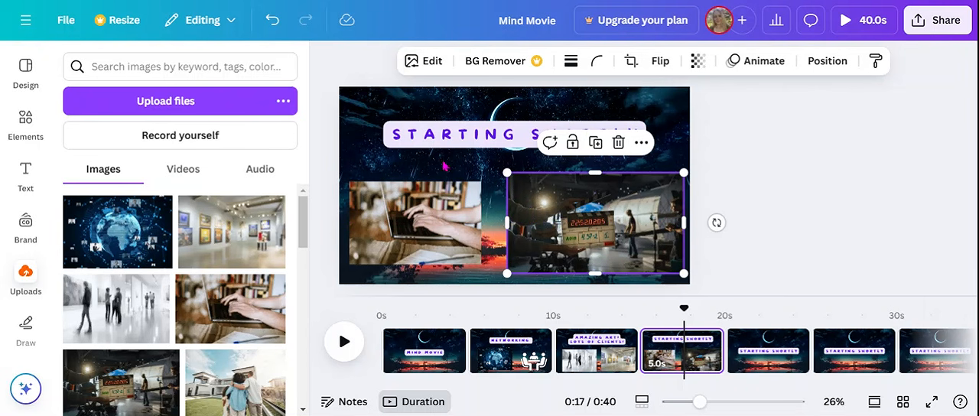
- Replace the "STARTING SHORTLY" text on page 4 with "AMAZING STORIES"
double_click(432, 129)
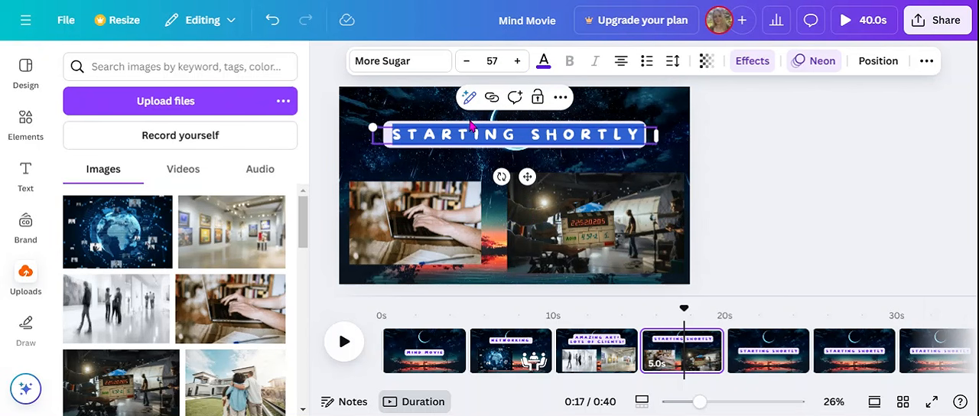
text(AMAZING S)
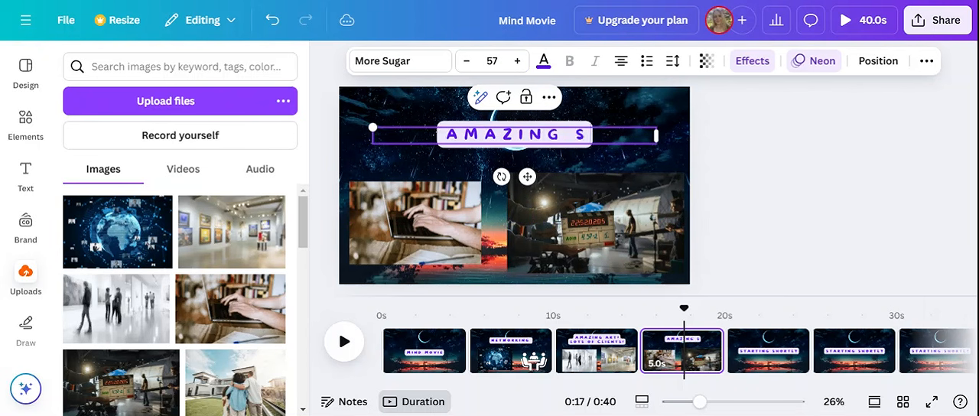
text(TORIES)
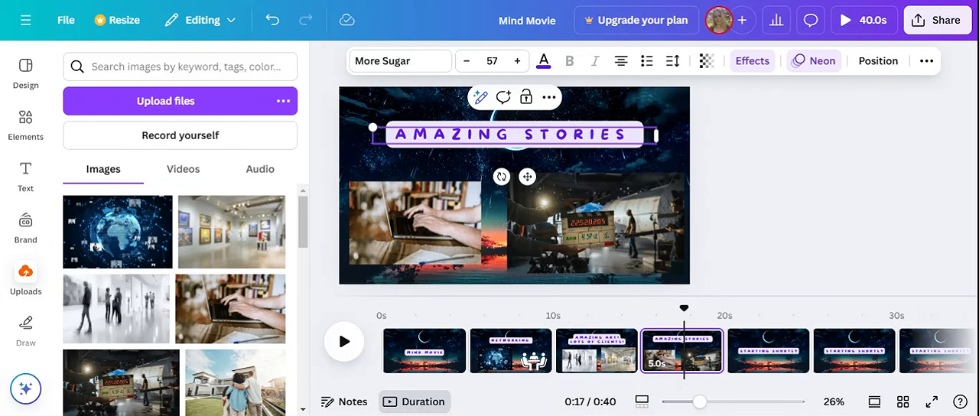
- Move the "STARTING SHORTLY" text on page 5 up over the moon, near the page's upper edge
click(748, 348)
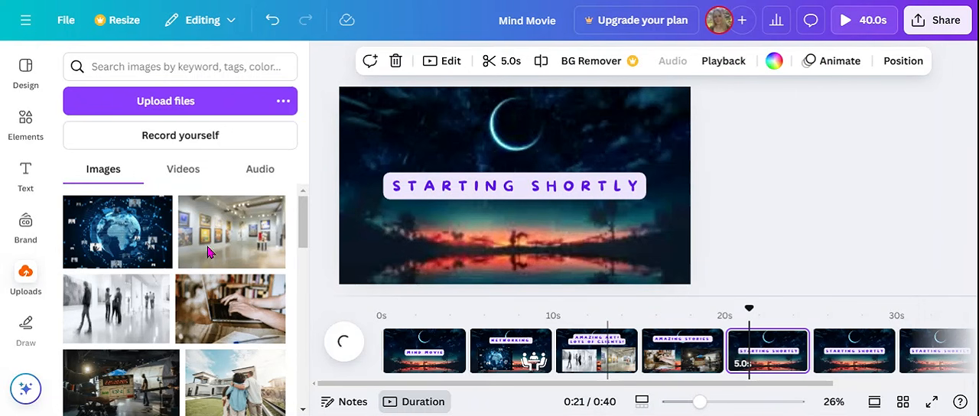
click(531, 186)
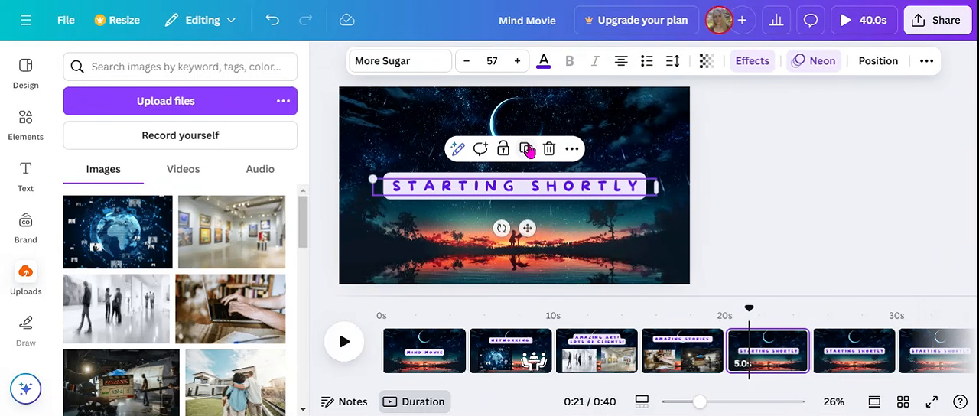
drag(508, 189, 516, 132)
- Place the uploaded house photo at page 5's lower right, the garden photo at its upper left and a reduced kitchen photo at its lower left
drag(306, 216, 306, 229)
click(236, 311)
drag(567, 195, 650, 231)
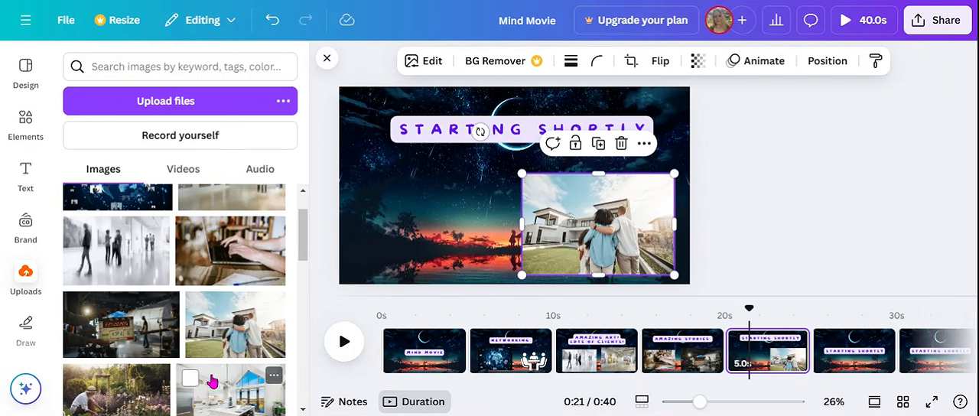
drag(103, 395, 405, 146)
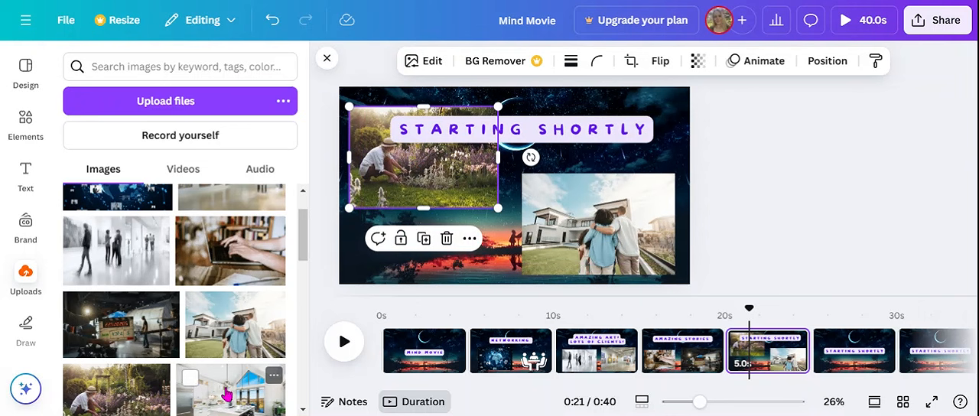
drag(227, 394, 483, 199)
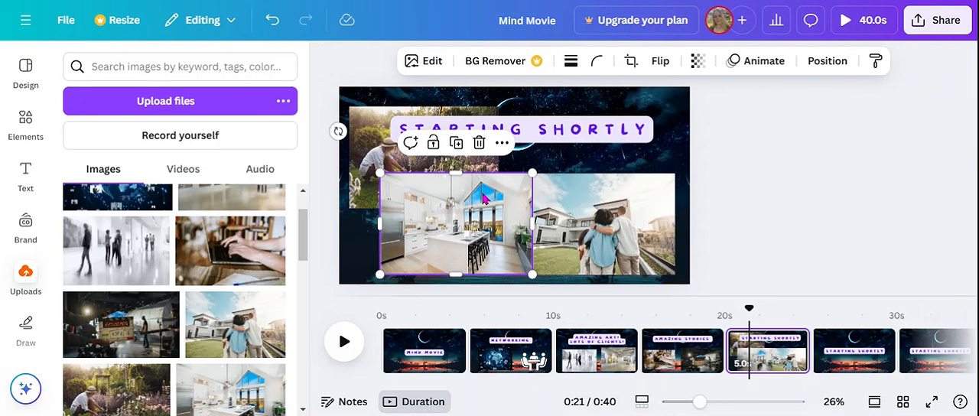
drag(532, 176, 492, 200)
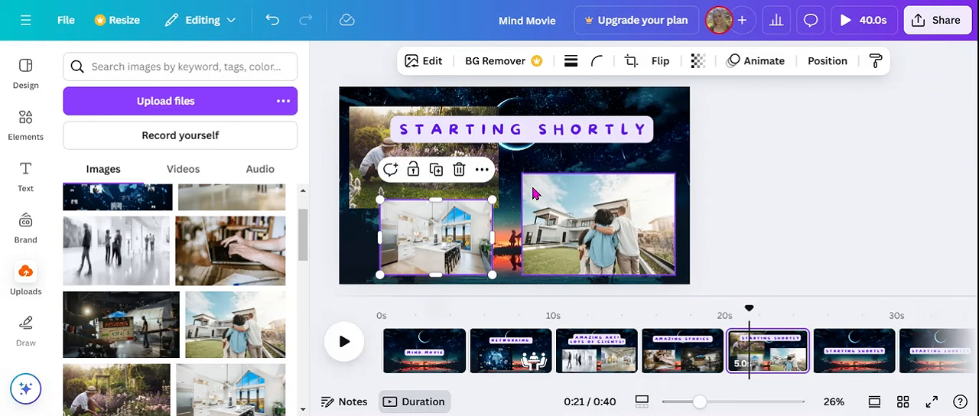
- Replace the "STARTING SHORTLY" text on page 5 with the three lines "BEAUTIFUL HOME", "BIG KITCHEN" and "GARDEN"
double_click(530, 128)
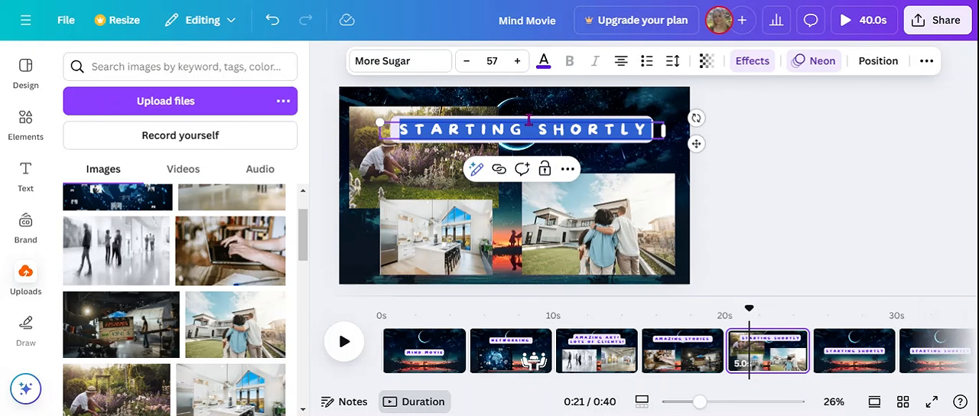
text(BEAUTI)
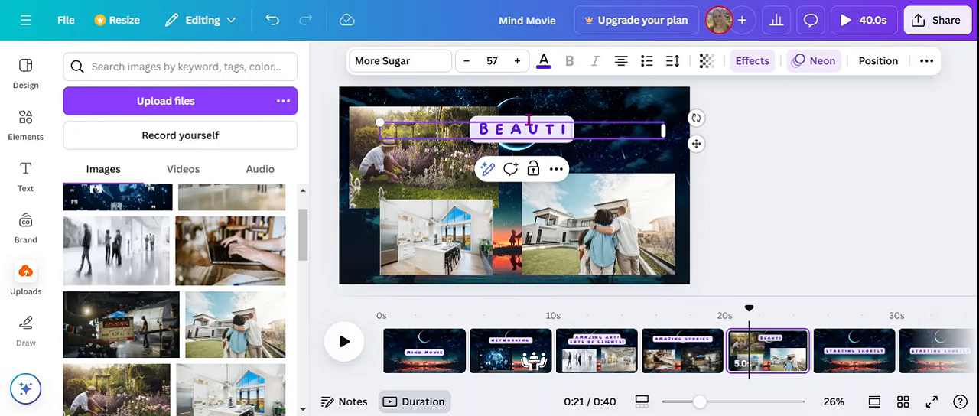
text(FUL HOME)
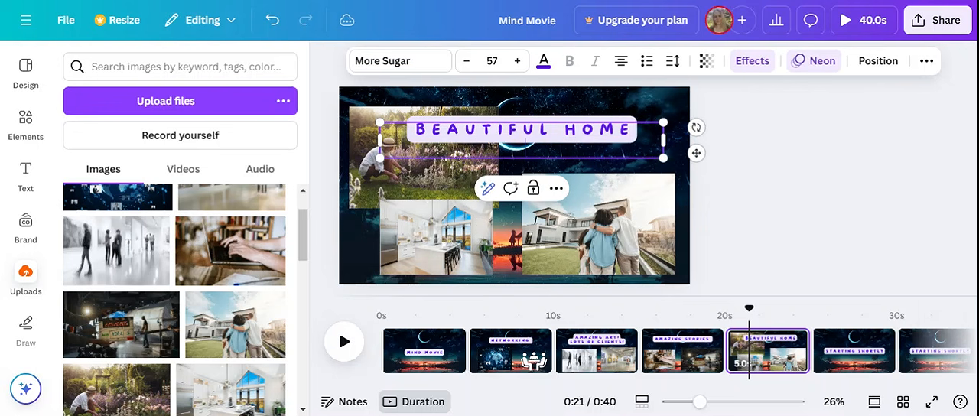
key(Return)
text(BIG)
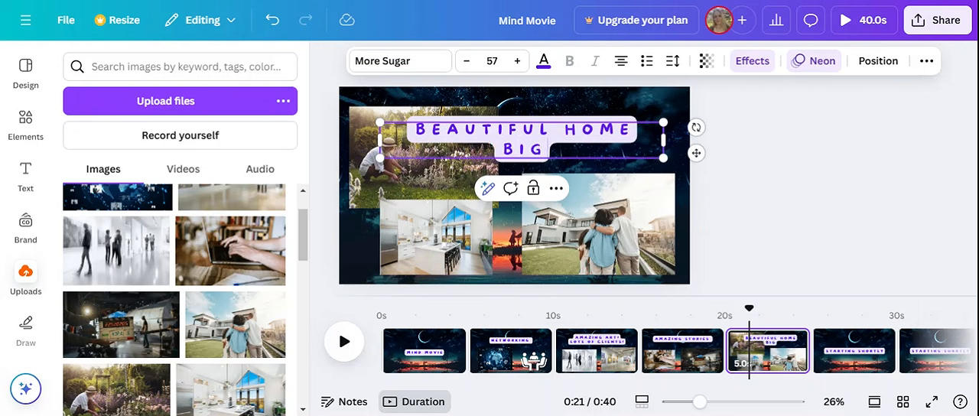
text( KITCHEN)
key(Return)
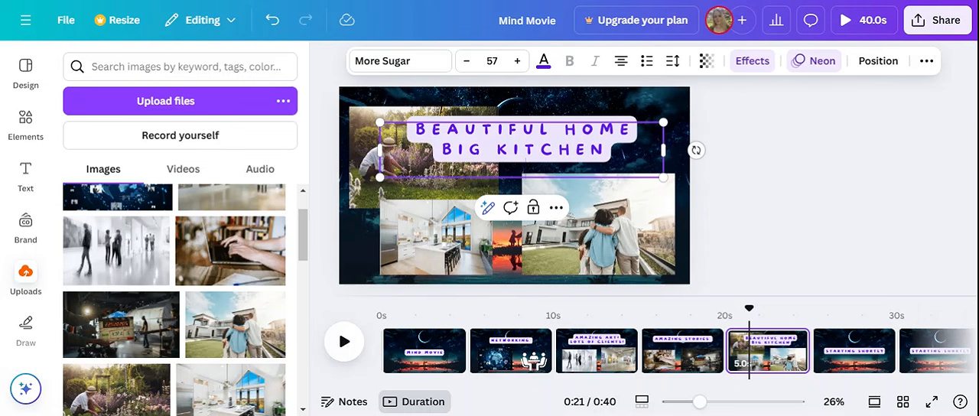
text(GARDEN)
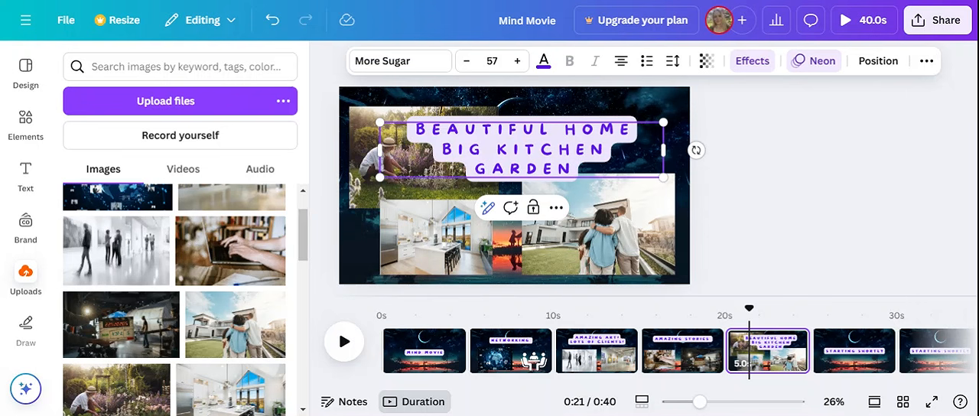
key(Return)
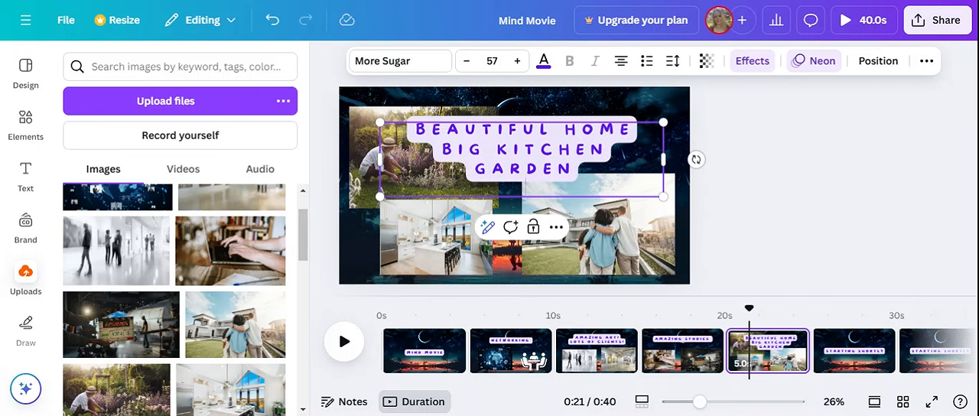
click(749, 195)
- Shrink the page 5 heading to font size 33.2 beside the garden photo, and fine-tune the positions of the heading and the house photo
click(546, 153)
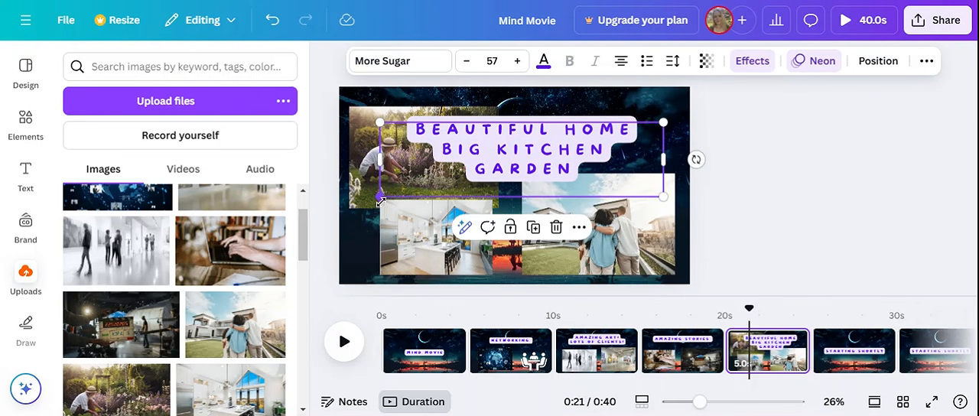
drag(378, 197, 509, 159)
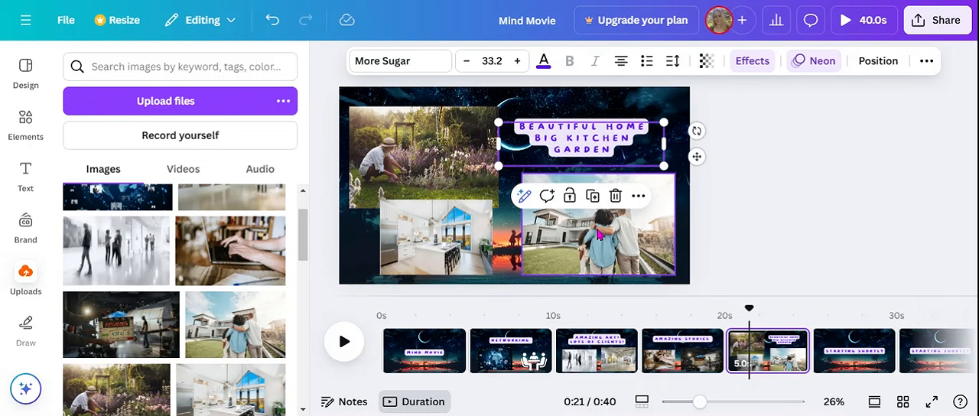
mouse_move(588, 241)
mouse_down()
mouse_move(423, 205)
mouse_move(611, 218)
mouse_move(585, 226)
mouse_up()
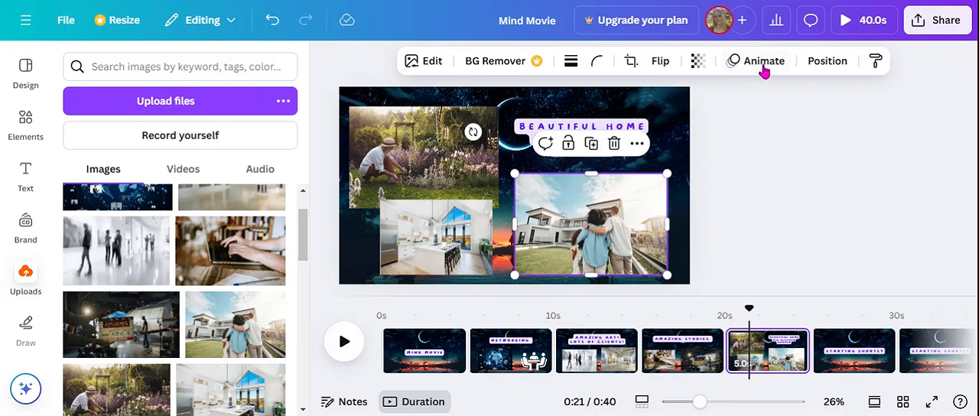
click(828, 60)
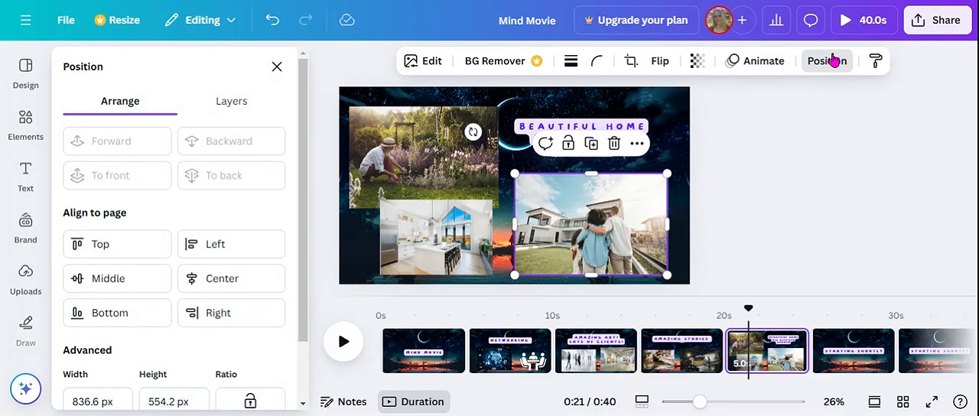
click(796, 162)
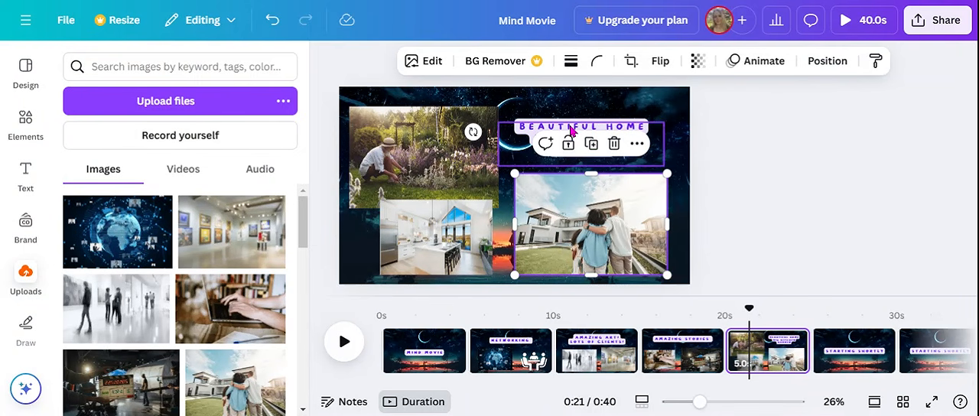
click(581, 147)
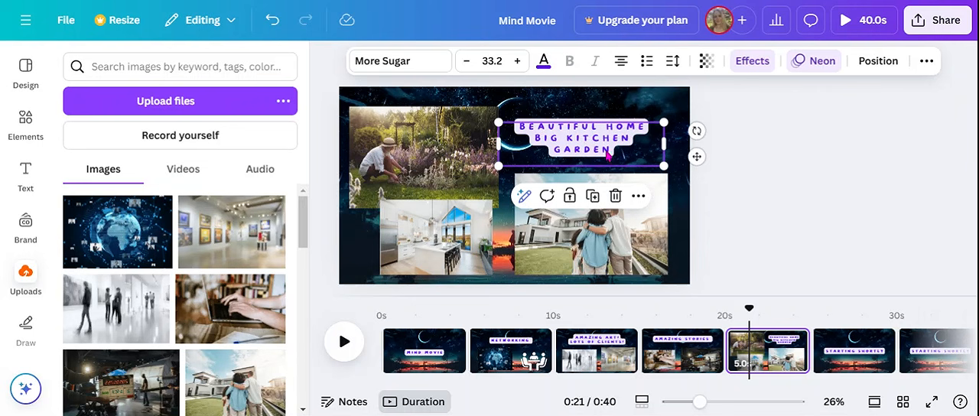
drag(608, 155, 604, 158)
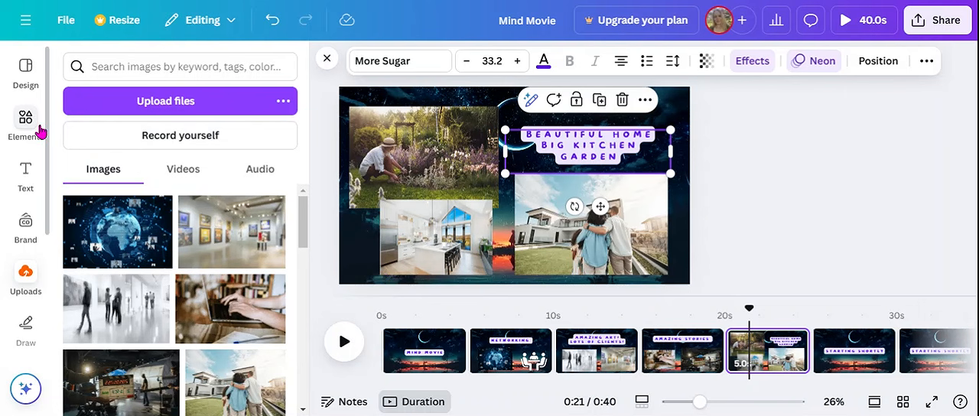
- Browse the Happy category of the audio library for a background music track
drag(48, 119, 45, 350)
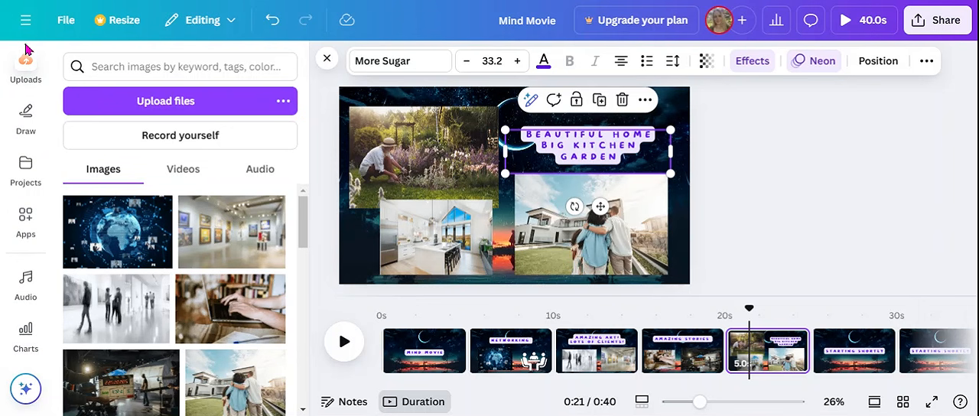
click(27, 283)
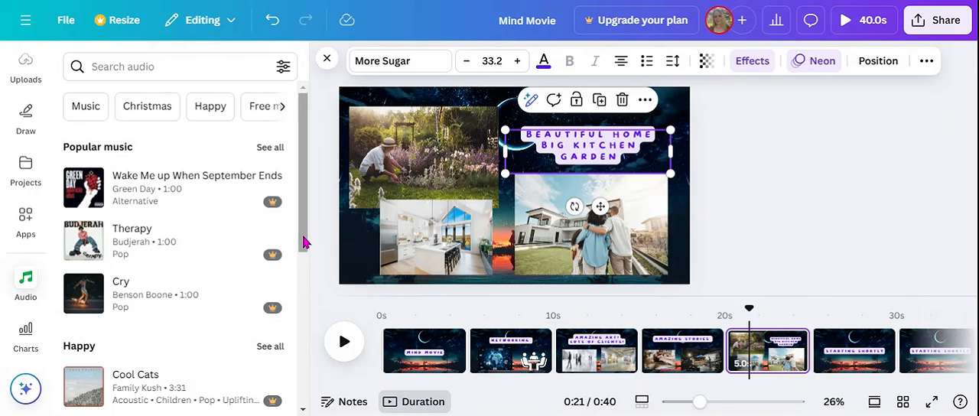
mouse_move(303, 241)
mouse_down()
mouse_move(299, 308)
mouse_move(314, 241)
mouse_up()
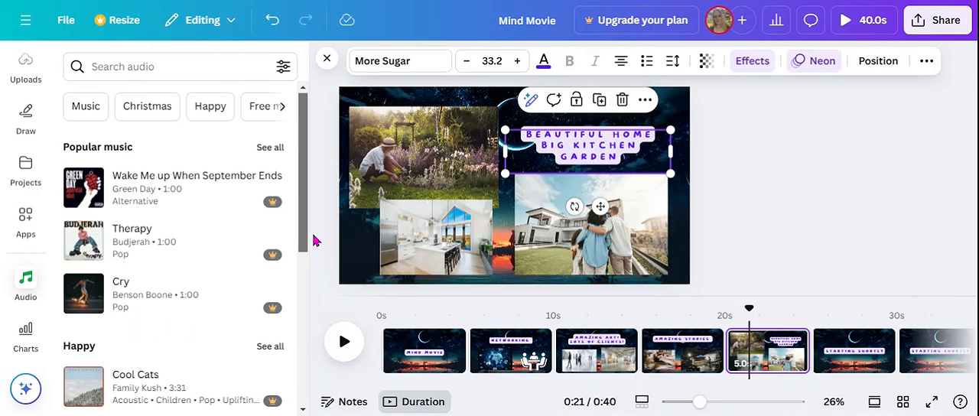
click(216, 106)
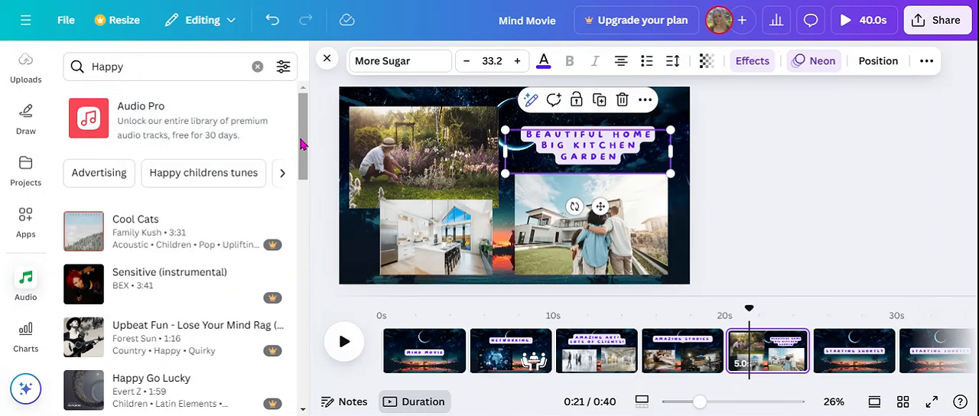
drag(299, 144, 299, 215)
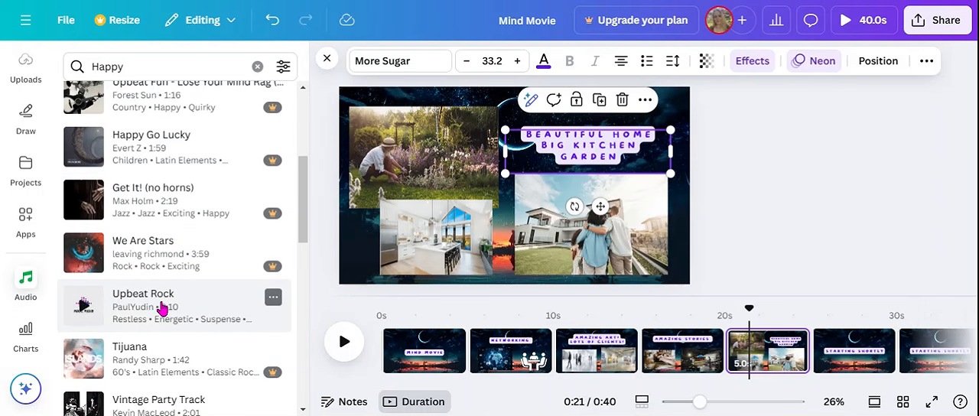
drag(301, 234, 318, 188)
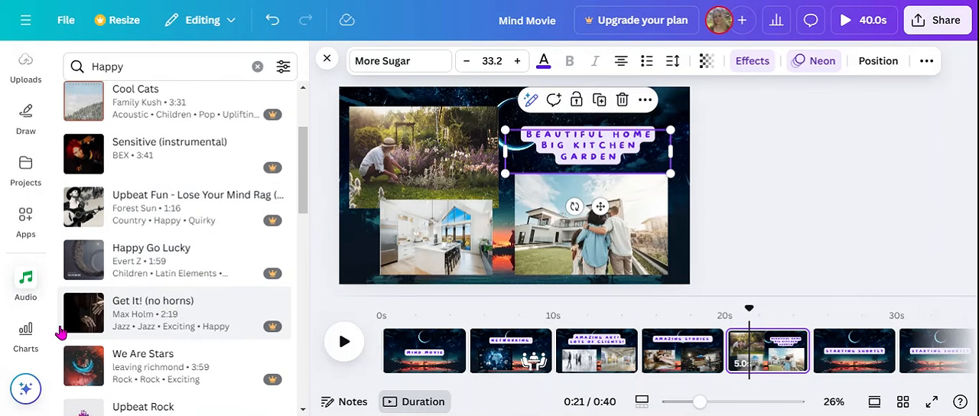
- Add the uploaded audio file "Price is right theme.m4a" to the video as background music
click(44, 216)
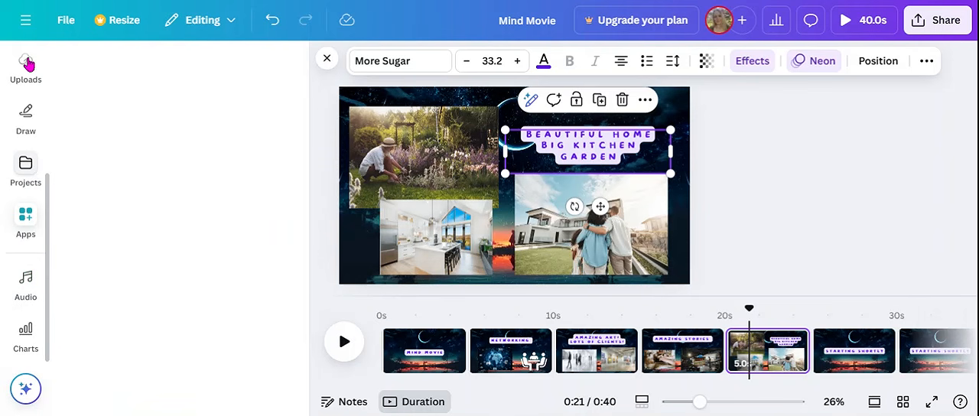
click(27, 66)
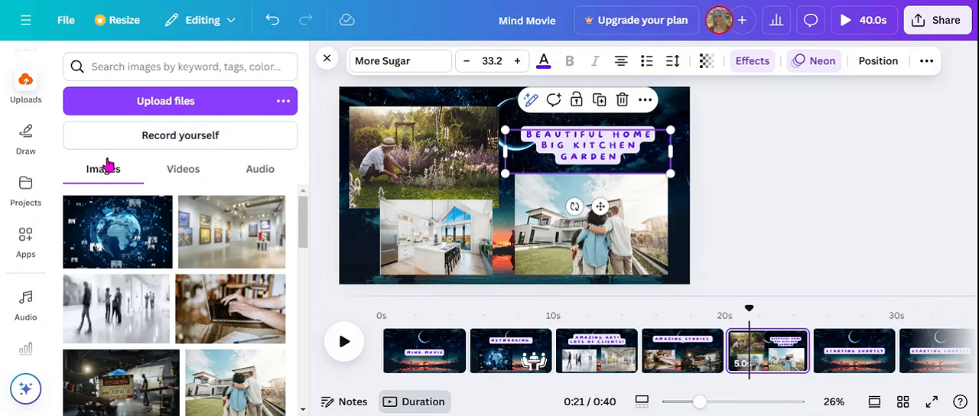
click(262, 167)
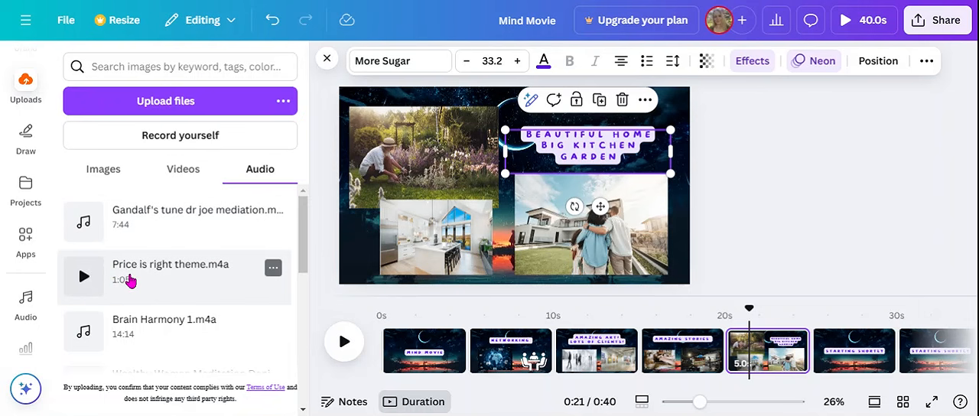
click(126, 277)
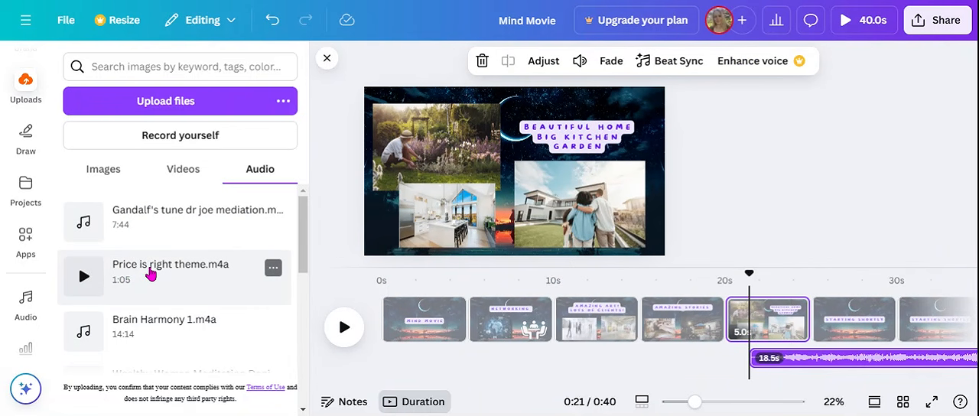
- Move the music track to the beginning of the timeline so it plays from 0s under the whole 40-second video
drag(825, 363, 462, 369)
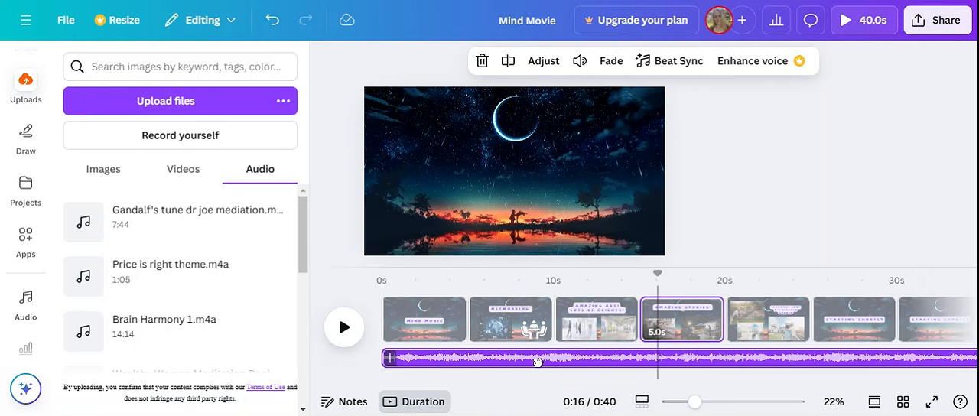
drag(606, 362, 612, 361)
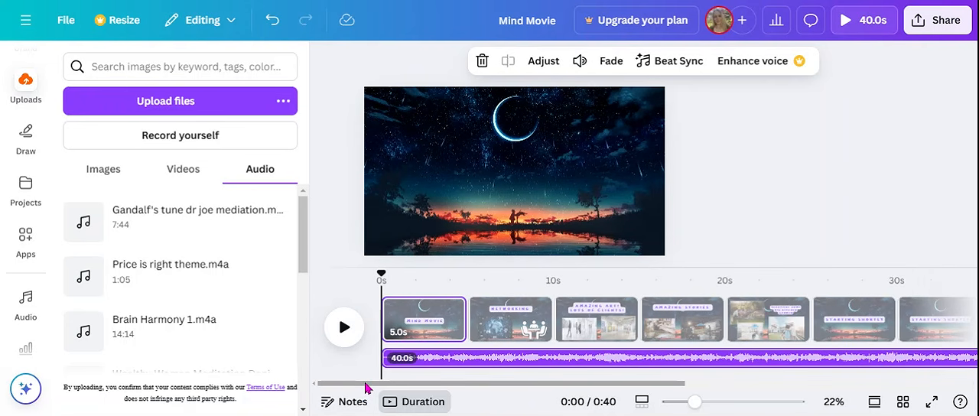
drag(367, 388, 339, 393)
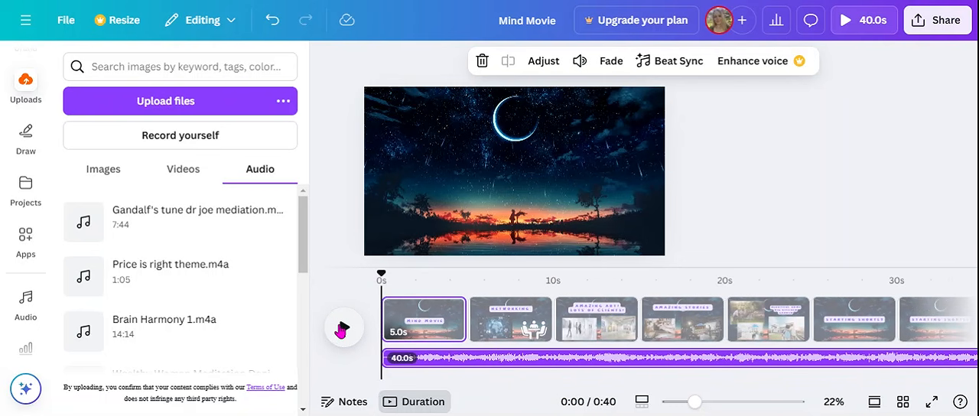
- Deselect the music track and preview the video from the first page, pausing on the "AMAZING ART! LOTS OF CLIENTS!" page
click(316, 253)
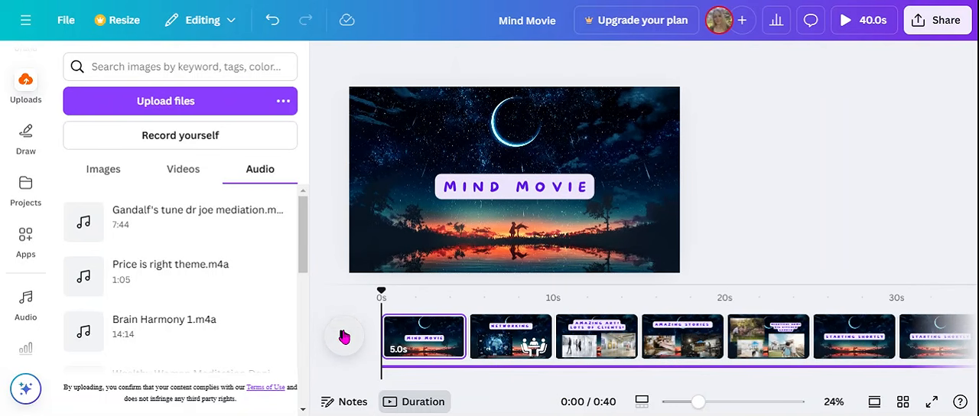
click(344, 337)
click(344, 337)
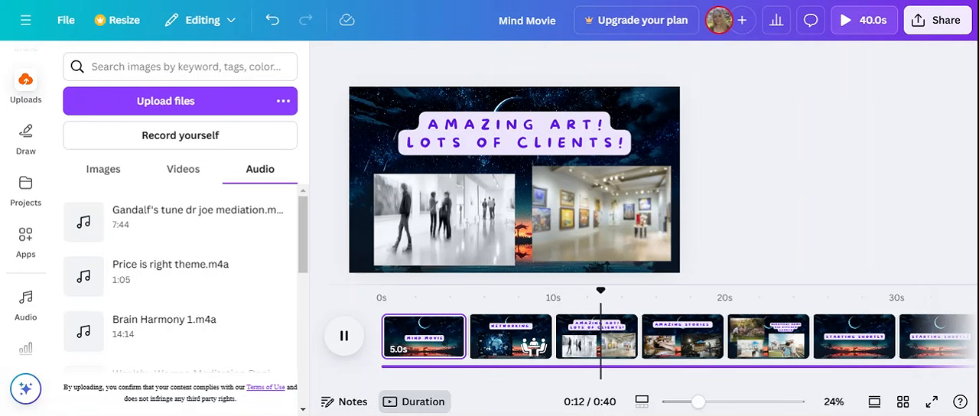
click(344, 340)
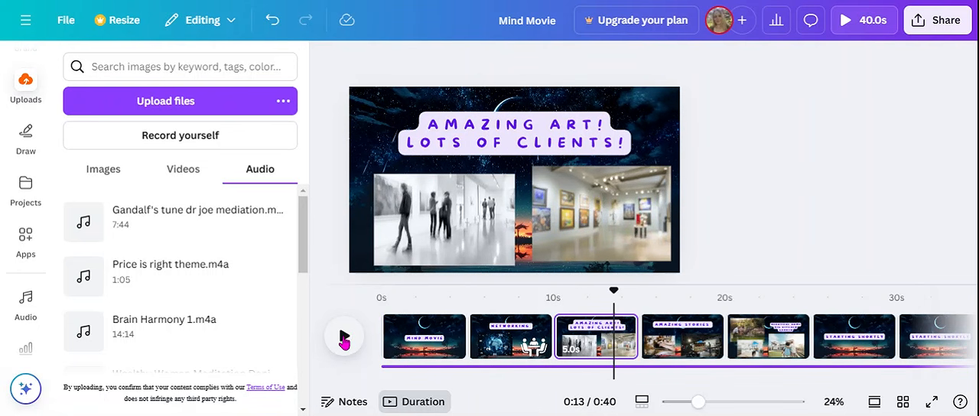
- Check the design title and examine the download options for file type, quality and pages, closing them without downloading
click(509, 21)
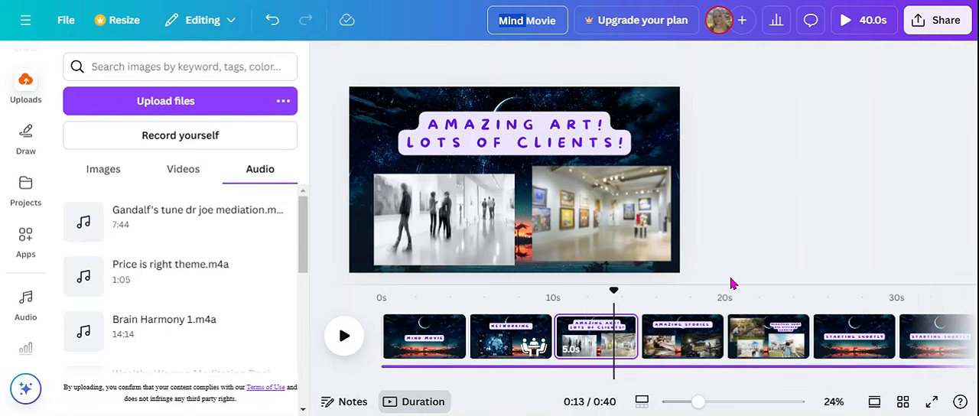
click(927, 23)
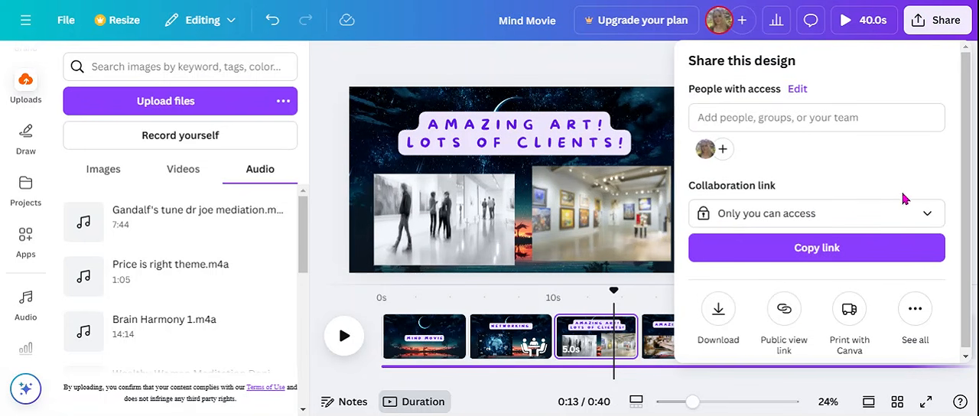
drag(964, 187, 969, 238)
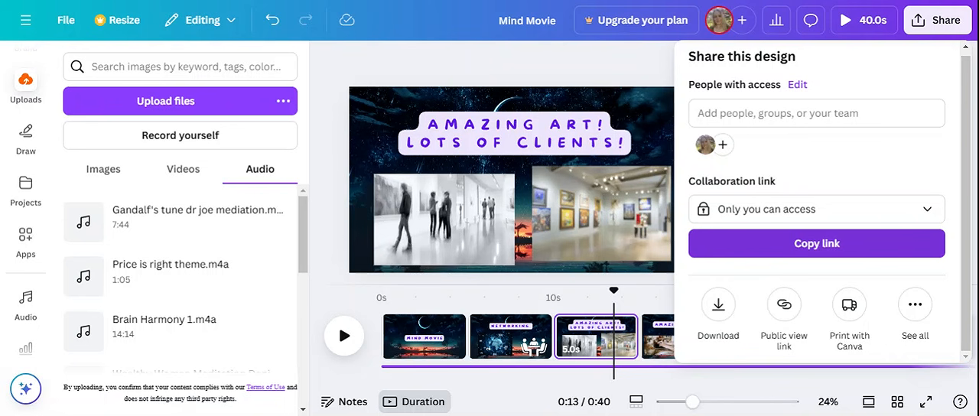
click(718, 304)
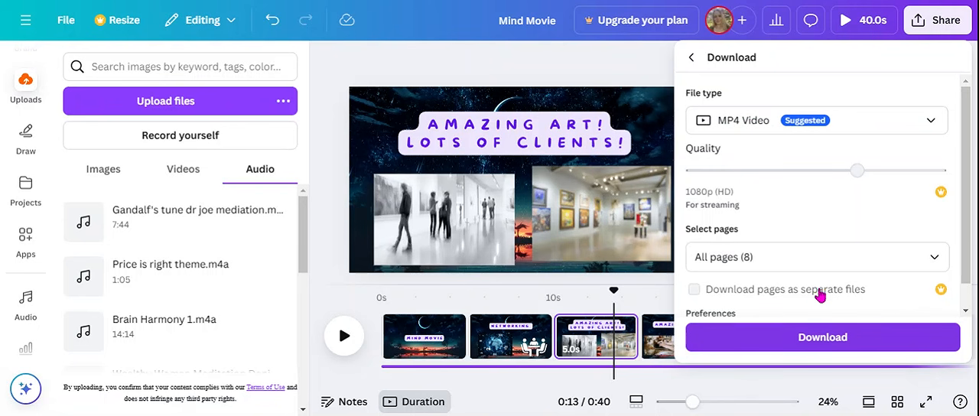
scroll(820, 285, down, 1)
scroll(821, 285, up, 1)
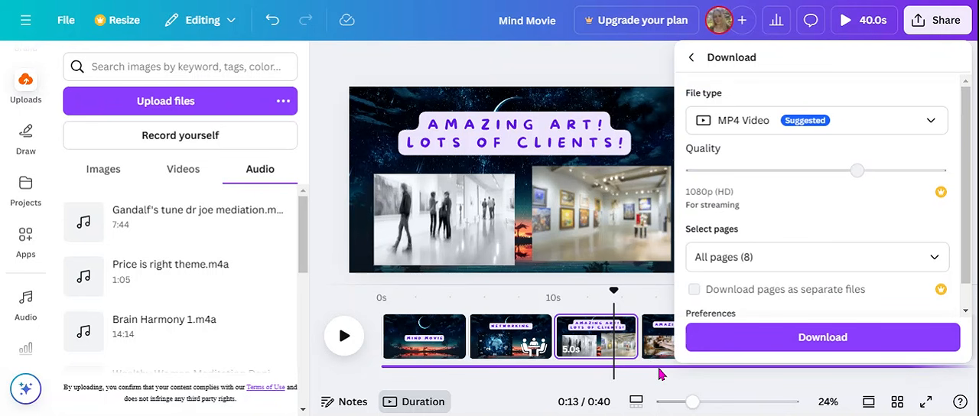
click(515, 82)
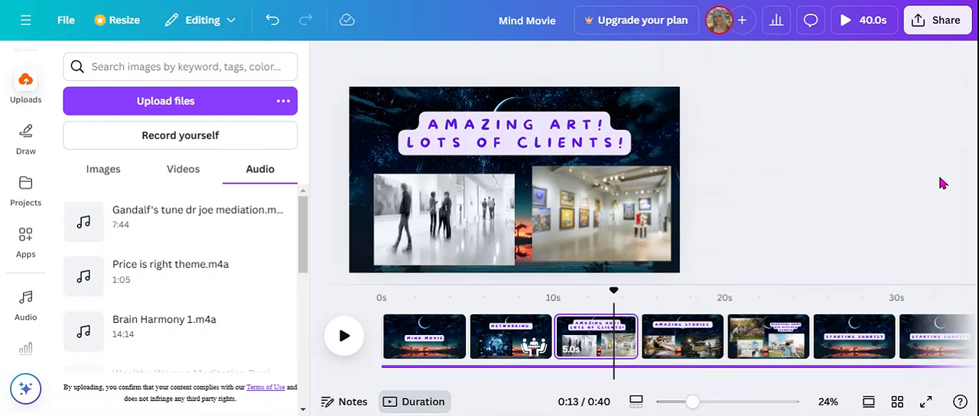